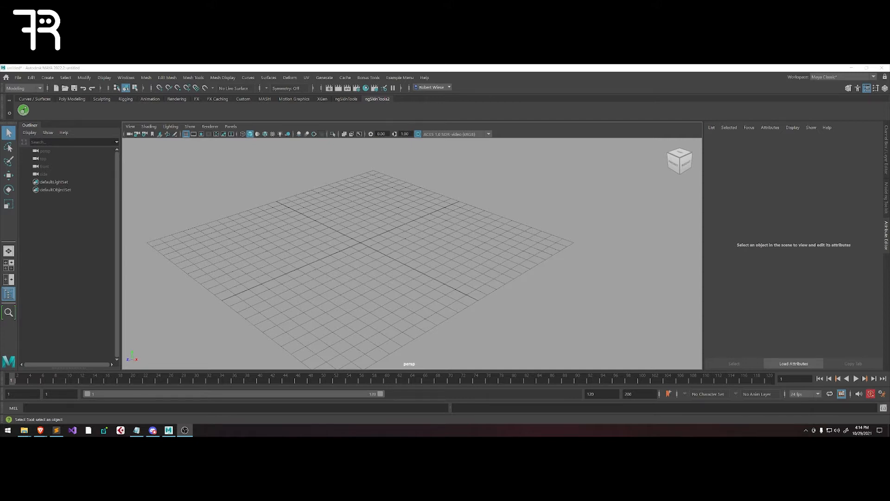
# Launch the Menu Builder from the Example Menu.
pyautogui.click(400, 77)
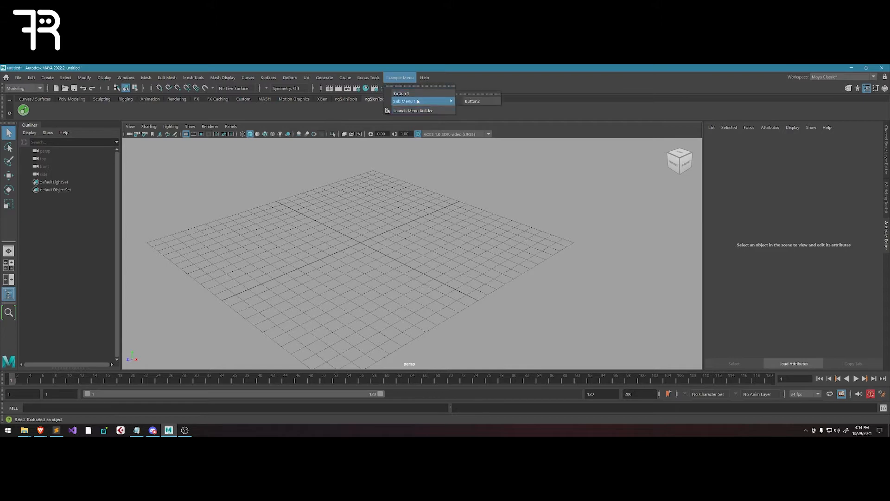
pyautogui.moveTo(418, 101)
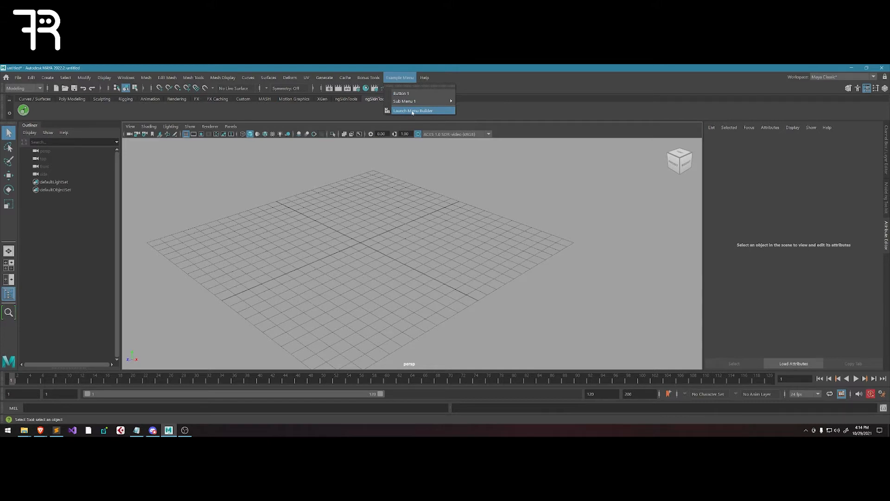
pyautogui.click(412, 111)
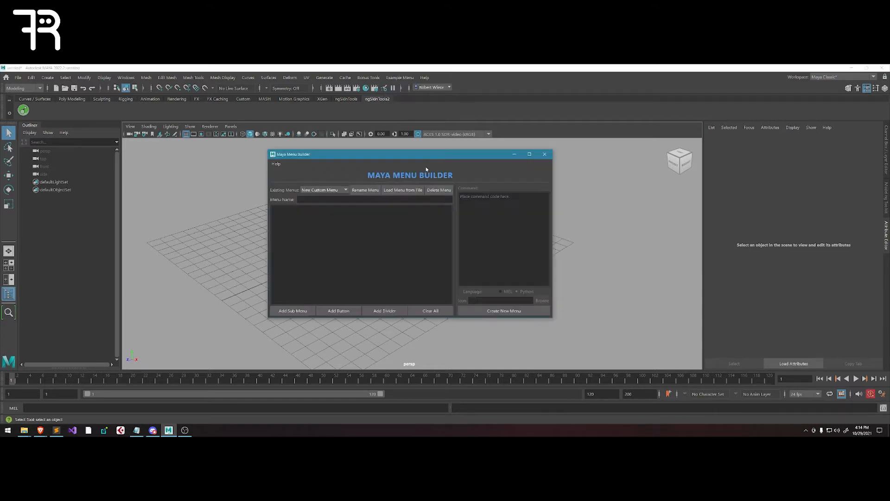
# View the userSetup.py template code from the builder's help, enlarge its window, and select the full code before closing it.
pyautogui.click(277, 164)
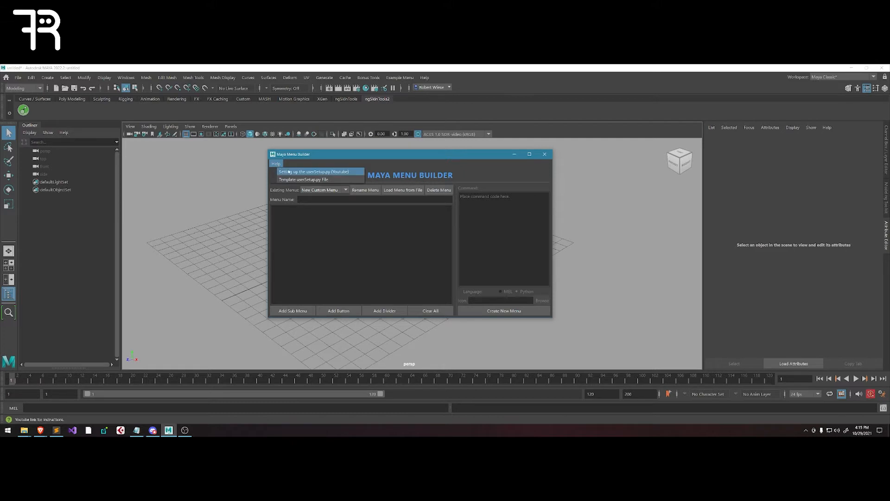
pyautogui.click(319, 180)
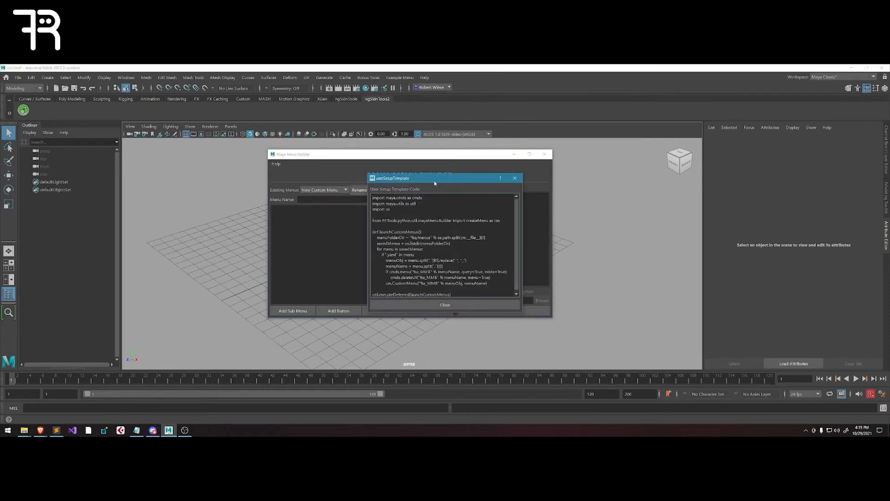
pyautogui.moveTo(434, 181); pyautogui.dragTo(403, 153)
pyautogui.moveTo(492, 283); pyautogui.dragTo(507, 302)
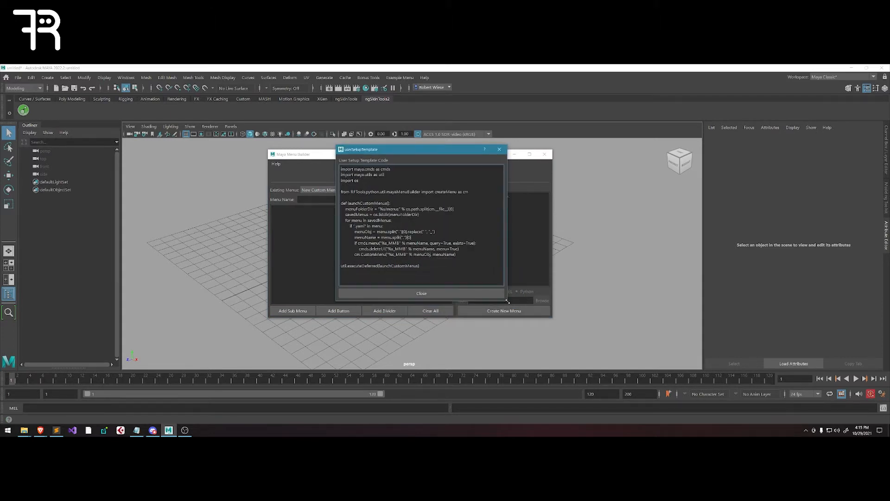
pyautogui.moveTo(420, 271); pyautogui.dragTo(326, 162)
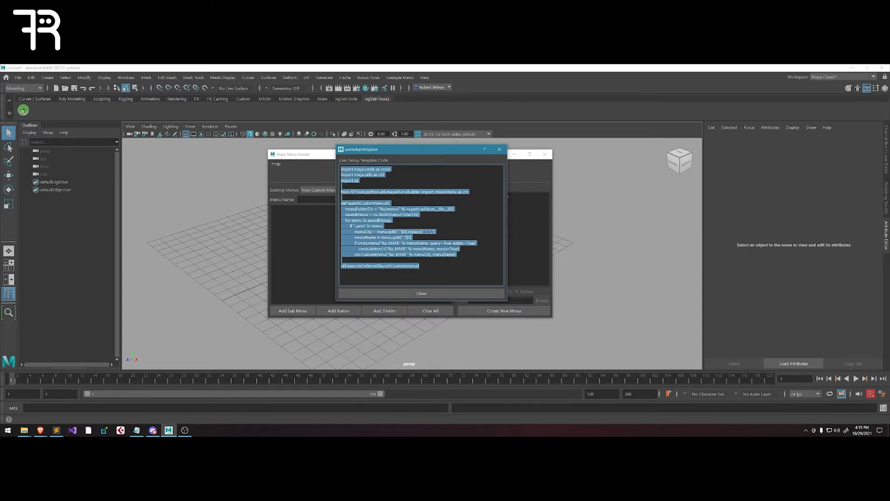
pyautogui.press('Escape')
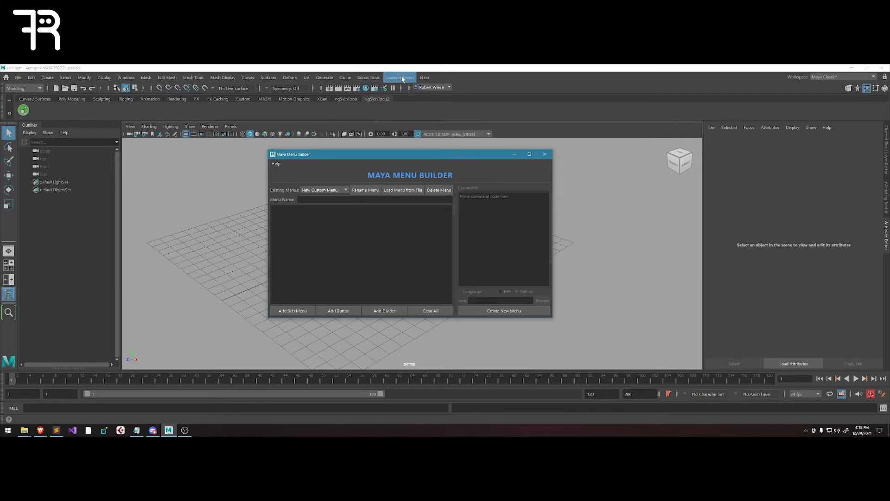
# Load the existing Example Menu into the builder and compare its entries with the actual Example Menu in Maya.
pyautogui.click(333, 190)
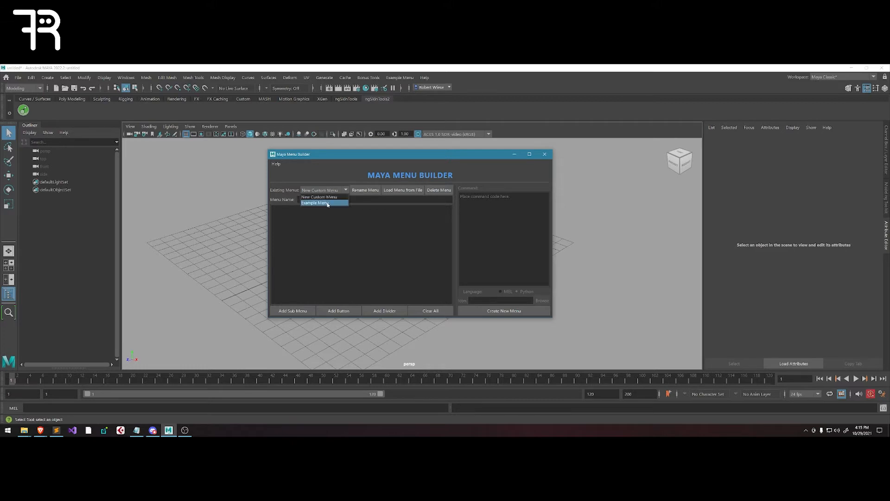
pyautogui.click(327, 204)
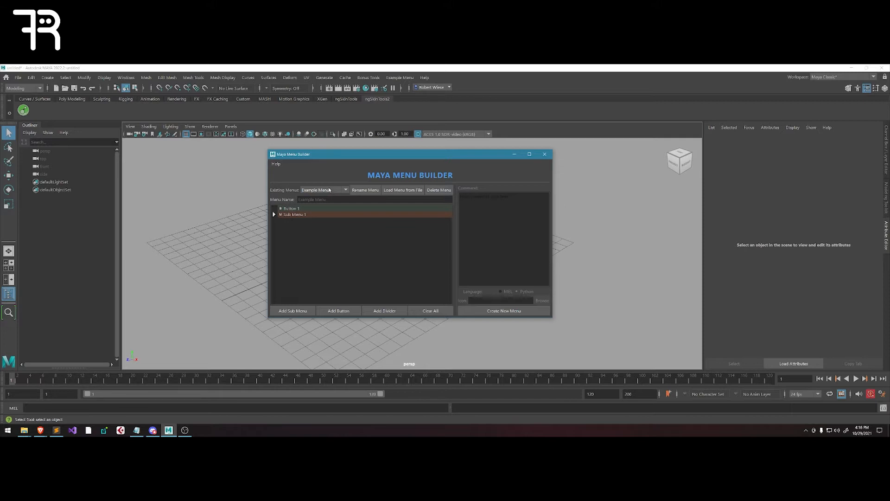
pyautogui.click(329, 190)
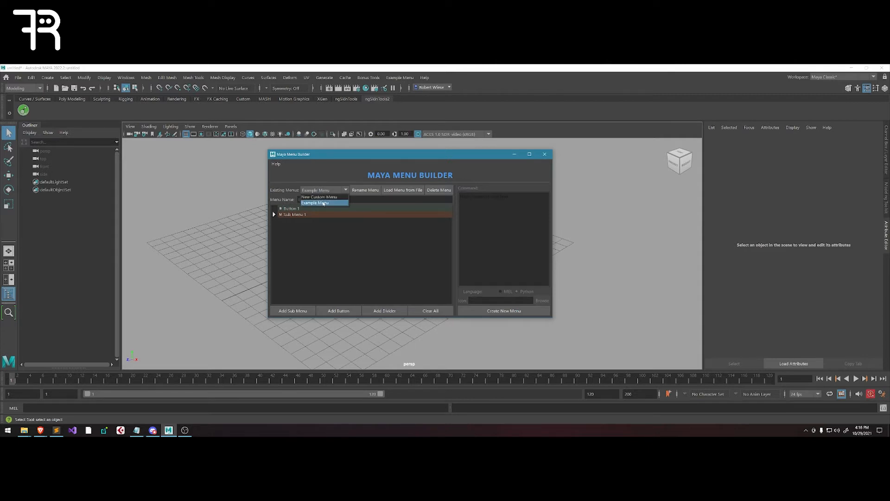
pyautogui.click(331, 192)
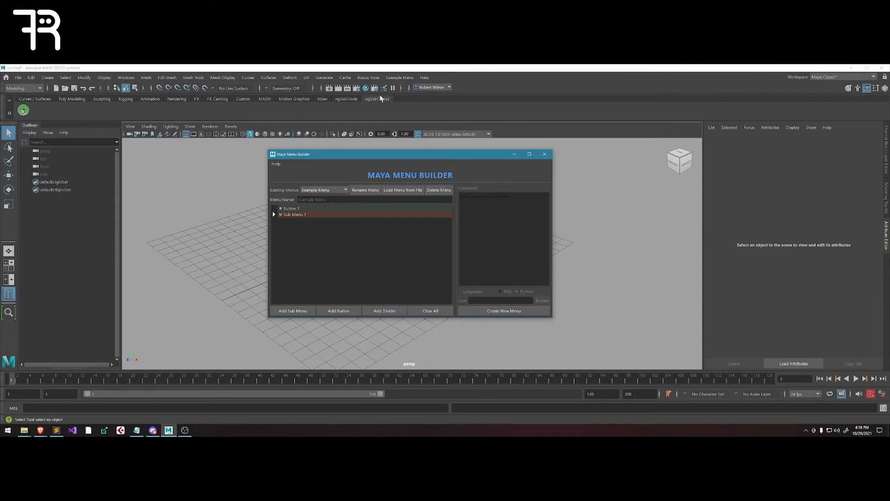
pyautogui.click(399, 77)
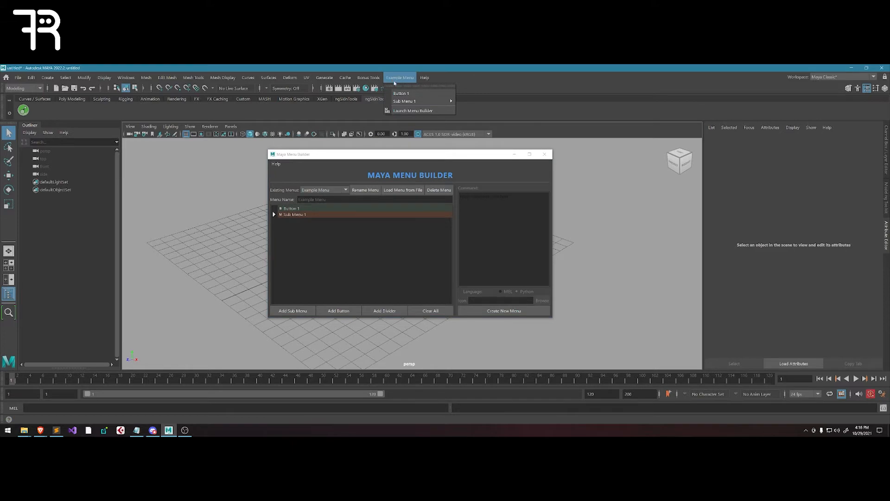
pyautogui.click(358, 172)
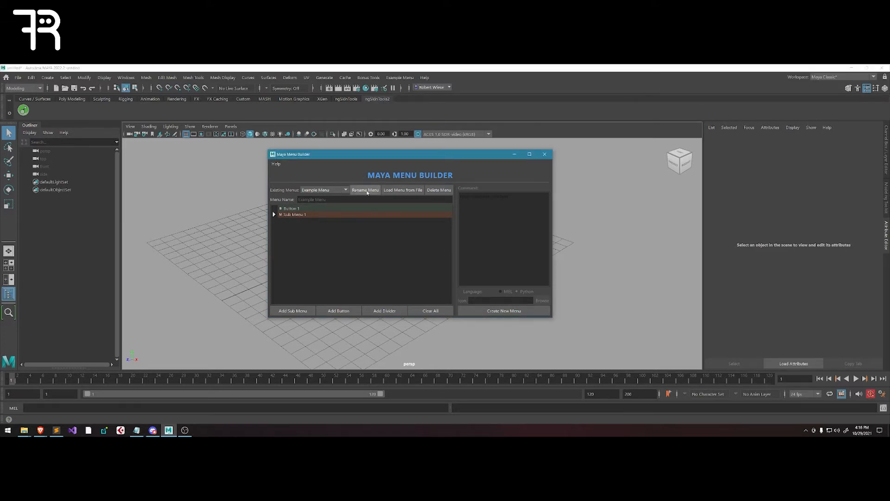
# Rename the loaded Example Menu to "Cool New Menu" and check it in Maya's main menus.
pyautogui.click(367, 191)
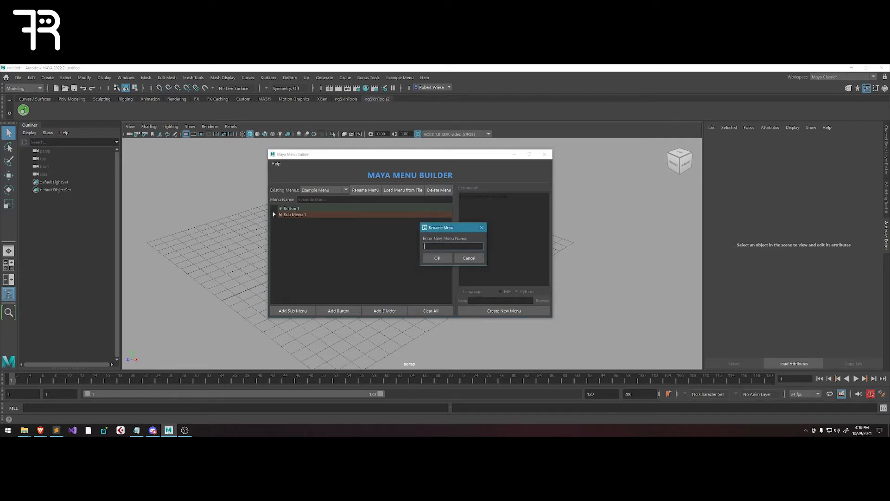
pyautogui.write('Cool New Menu')
pyautogui.click(437, 257)
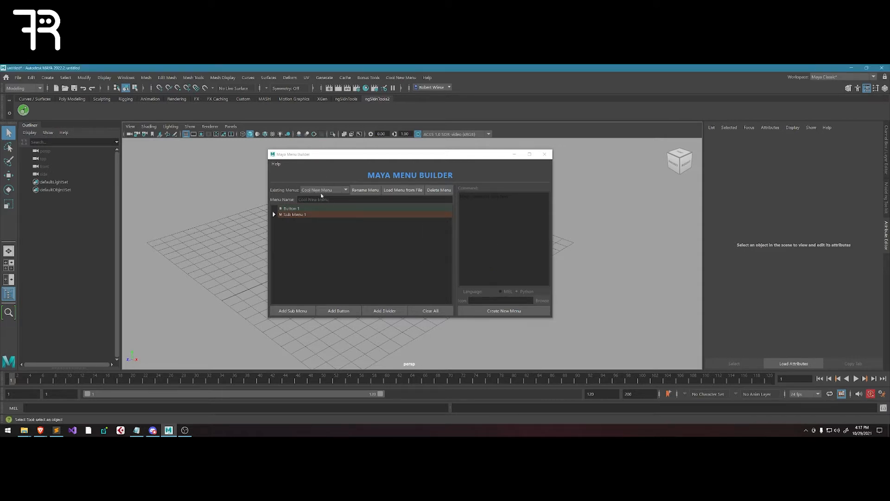
pyautogui.click(404, 80)
pyautogui.click(405, 81)
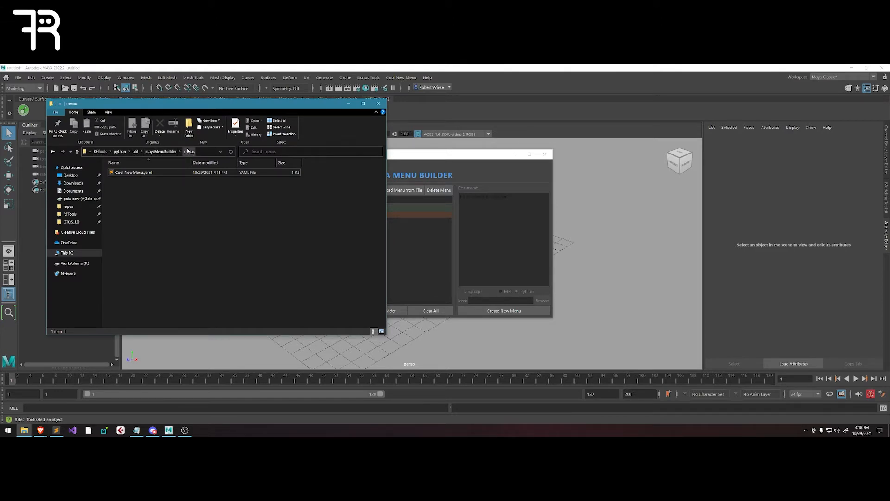
# In File Explorer, duplicate Cool New Menu.yaml in the mayaMenuBuilder menus folder and rename the copy Cool New Menu2.yaml.
pyautogui.click(166, 151)
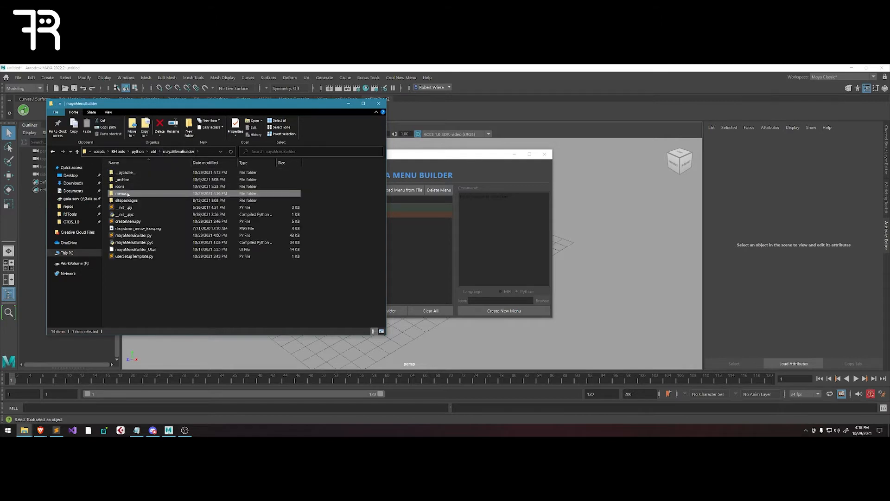
pyautogui.doubleClick(129, 188)
pyautogui.click(139, 173)
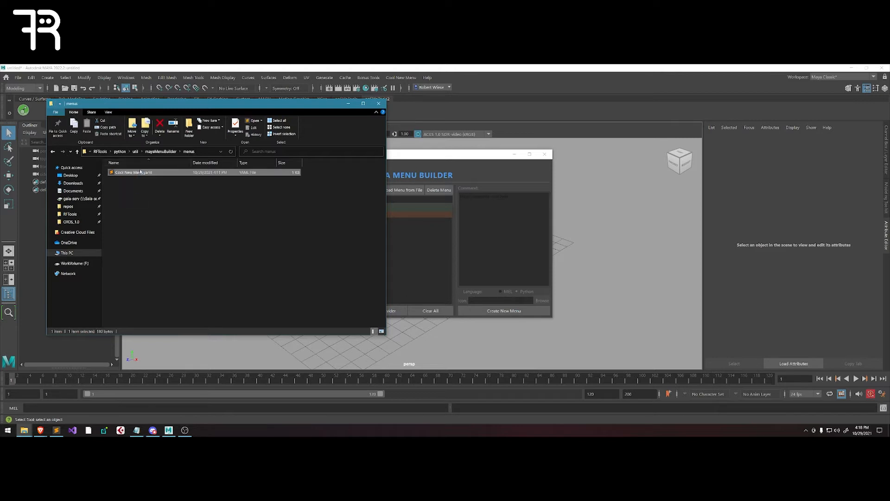
pyautogui.hotkey('ctrl', 'c')
pyautogui.hotkey('ctrl', 'v')
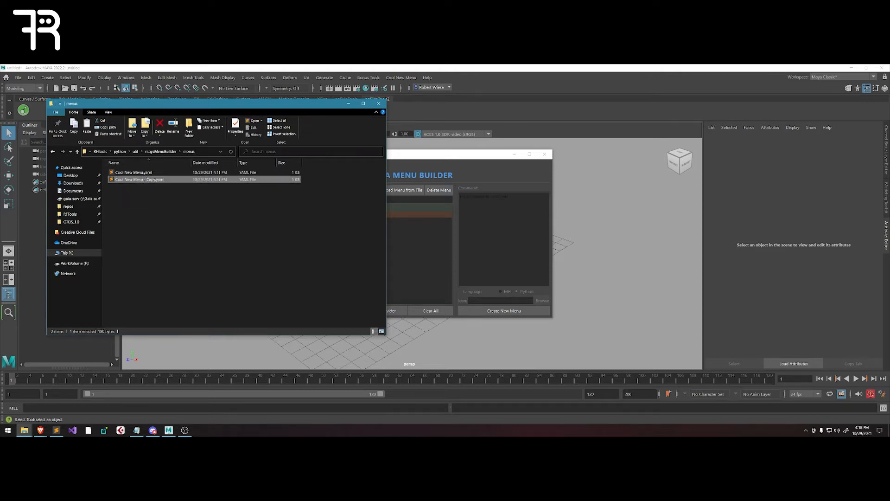
pyautogui.press('F2')
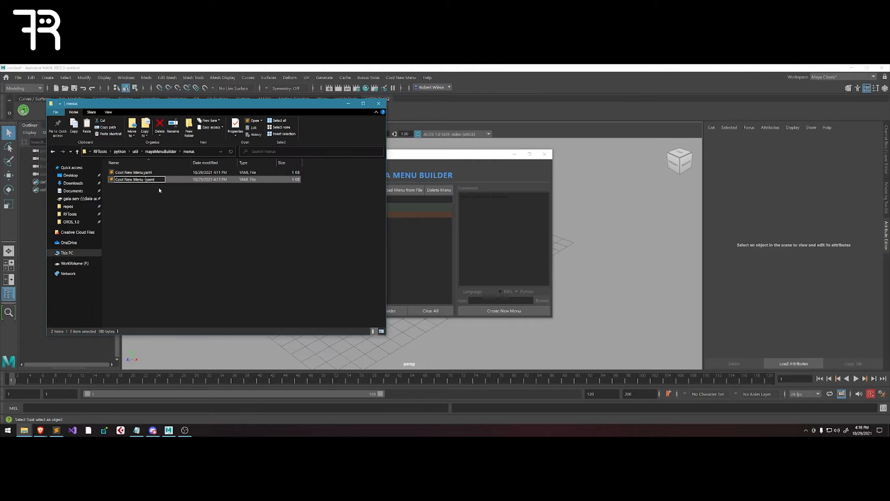
pyautogui.press('Return')
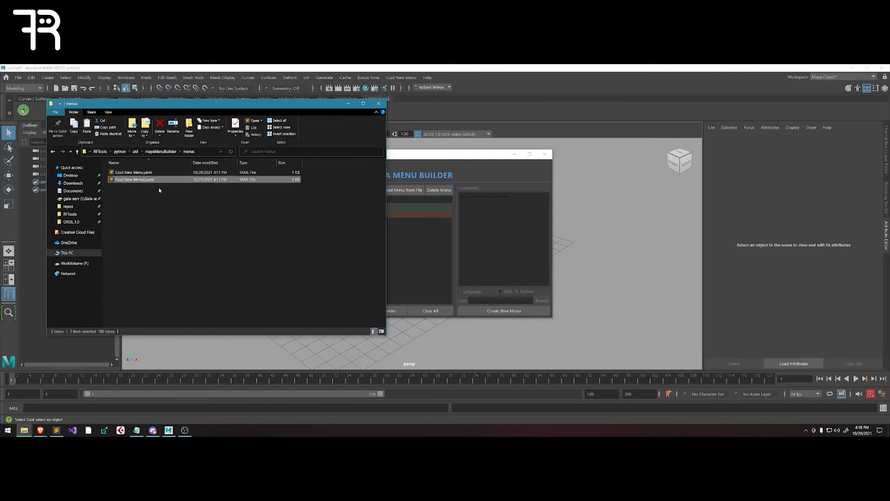
# Back in Maya, load Cool New Menu2.yaml from file into the Menu Builder and inspect both custom menus.
pyautogui.click(419, 166)
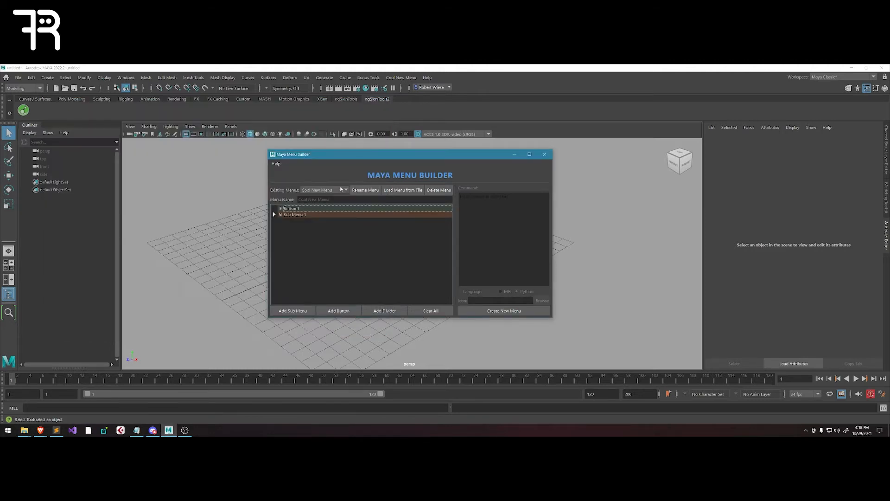
pyautogui.click(331, 190)
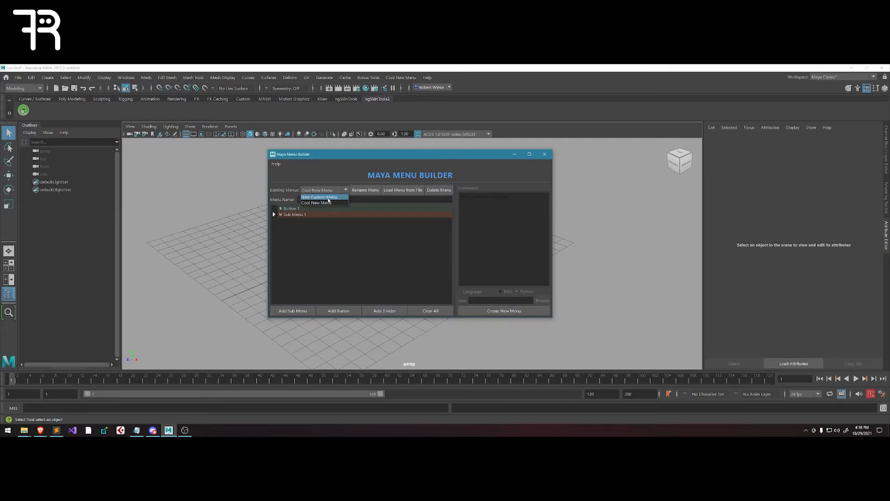
pyautogui.click(335, 202)
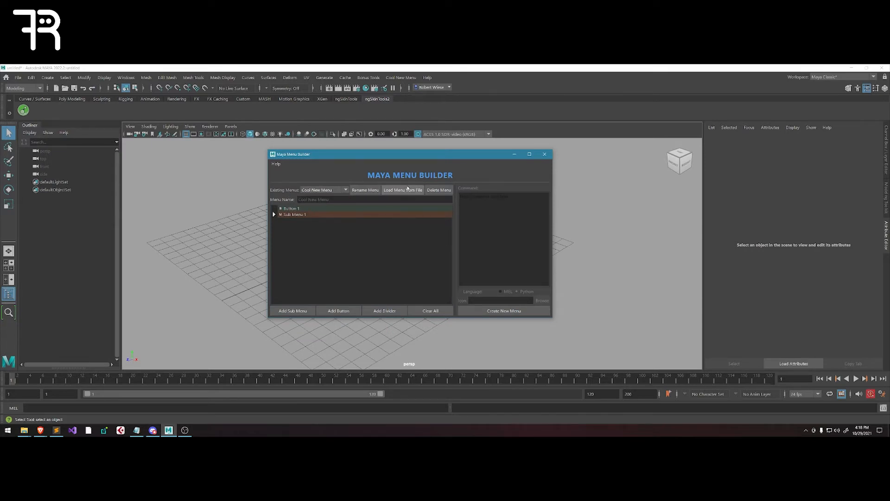
pyautogui.click(403, 190)
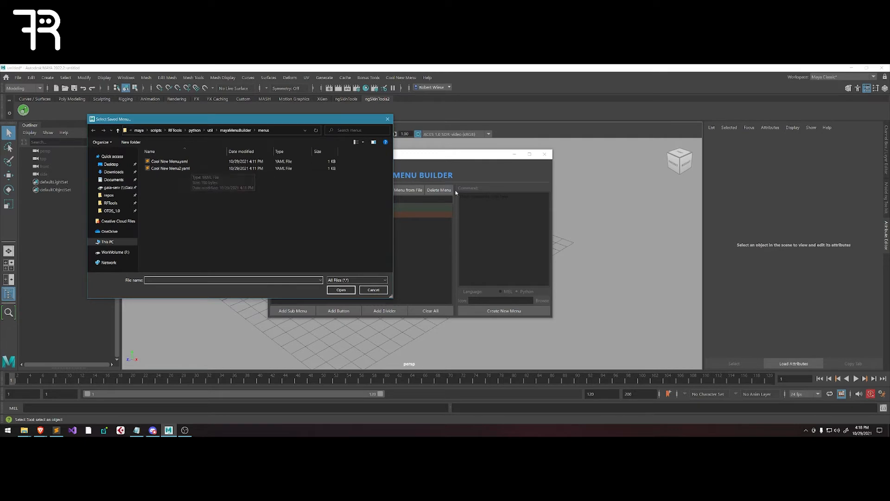
pyautogui.doubleClick(170, 169)
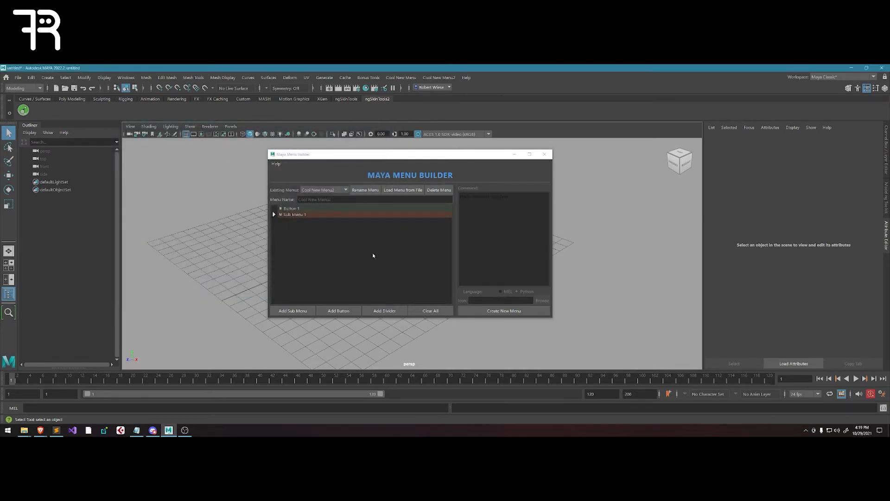
pyautogui.click(330, 190)
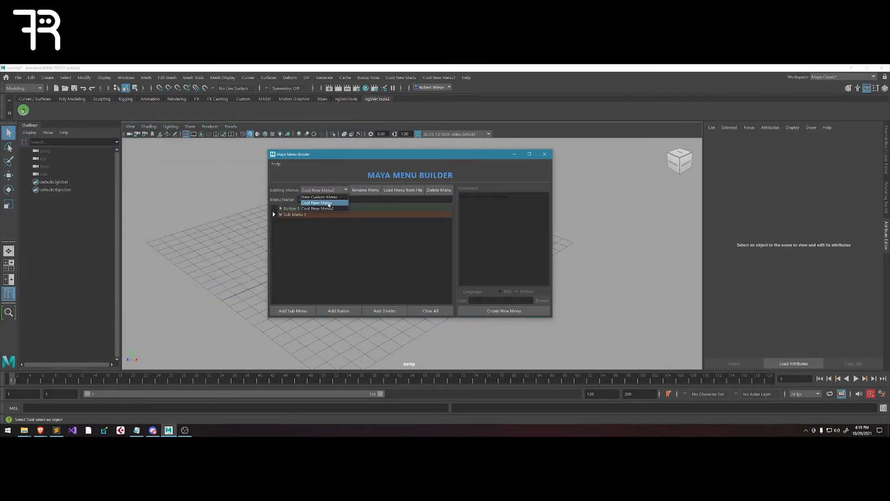
pyautogui.click(359, 169)
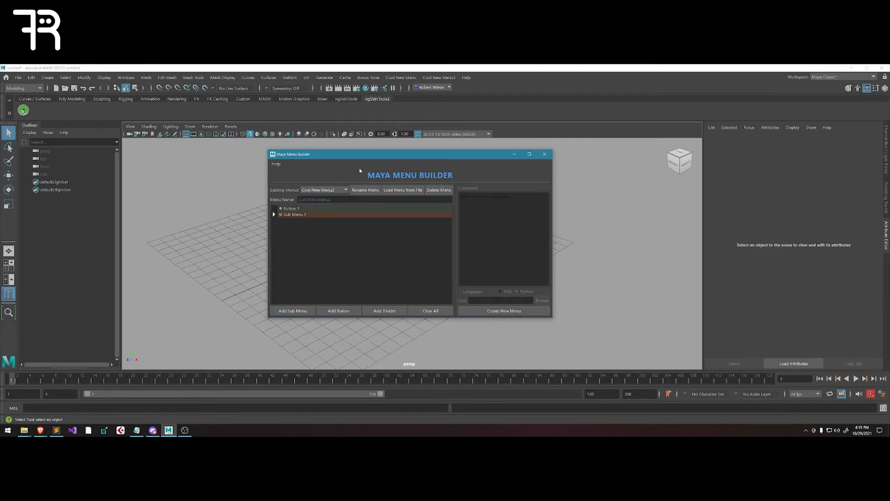
pyautogui.click(405, 81)
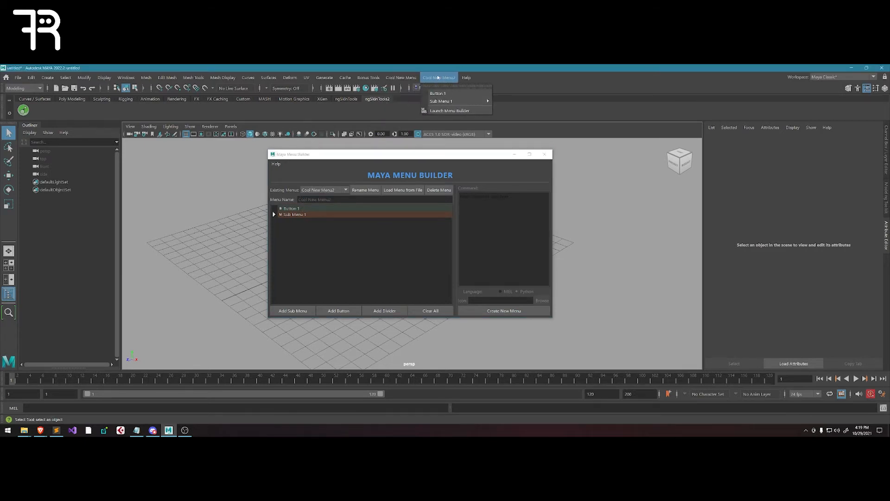
pyautogui.click(443, 80)
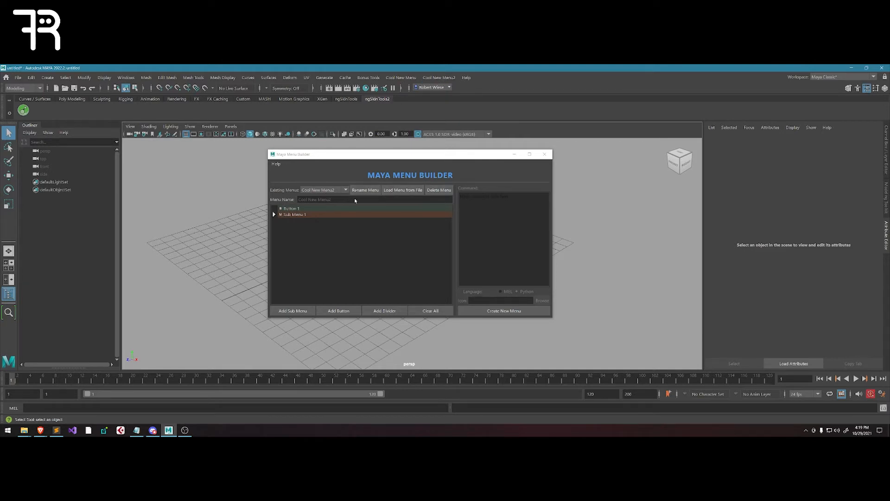
# Delete the Cool New Menu2 menu and check the menus folder for its file.
pyautogui.click(445, 190)
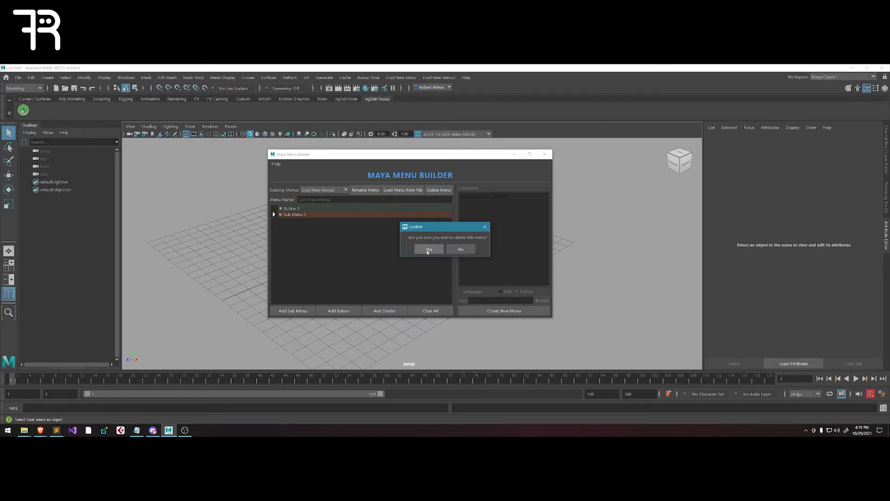
pyautogui.click(429, 250)
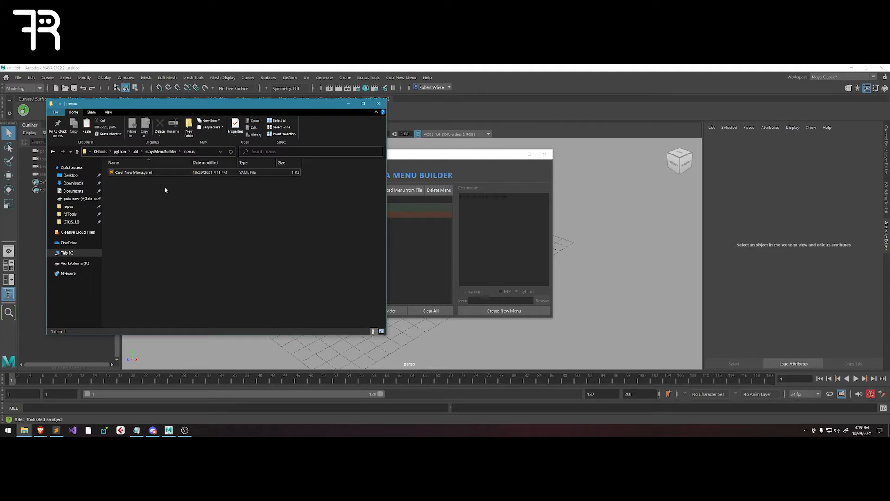
pyautogui.hotkey('alt', 'Tab')
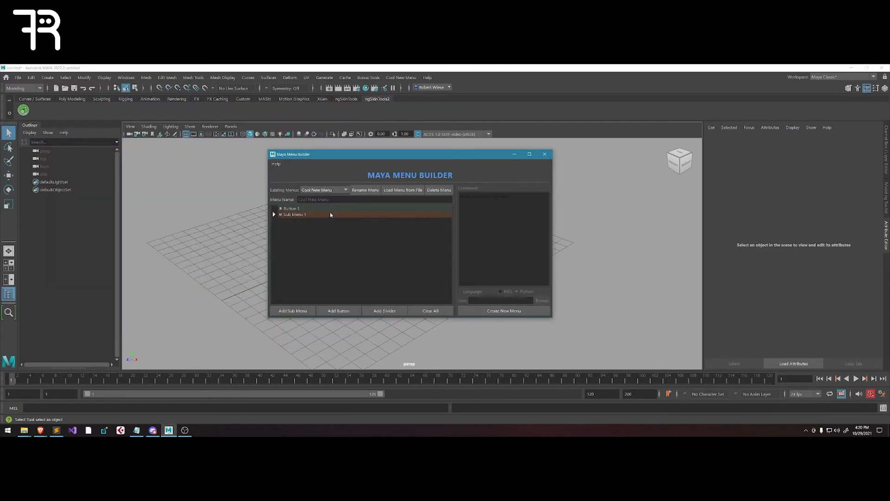
# Switch the existing menu selection to New Custom Menu and back to Cool New Menu.
pyautogui.click(330, 191)
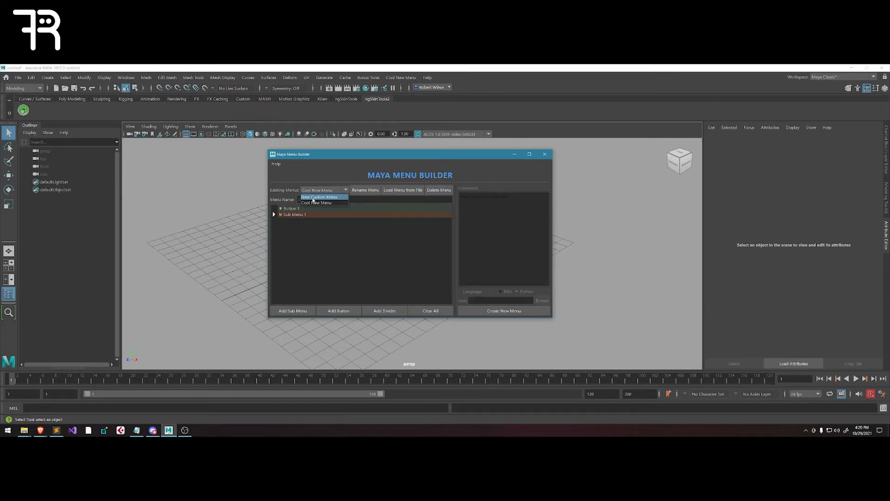
pyautogui.click(312, 198)
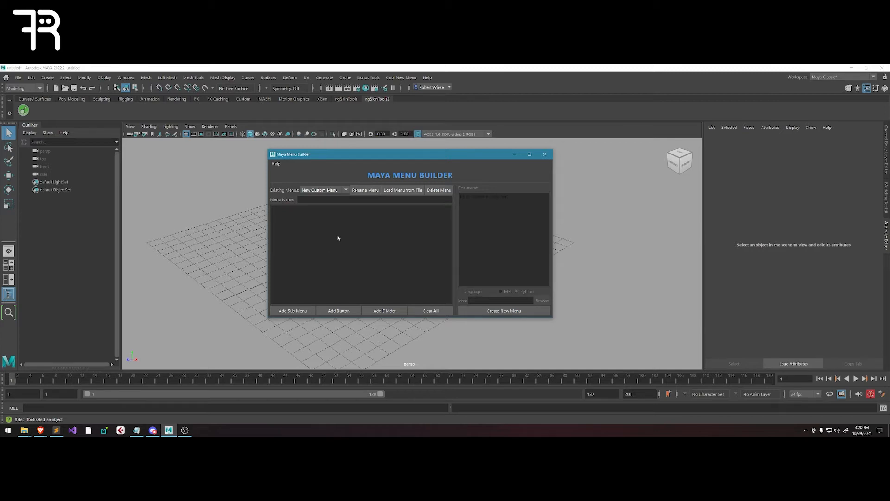
pyautogui.click(338, 190)
pyautogui.click(308, 205)
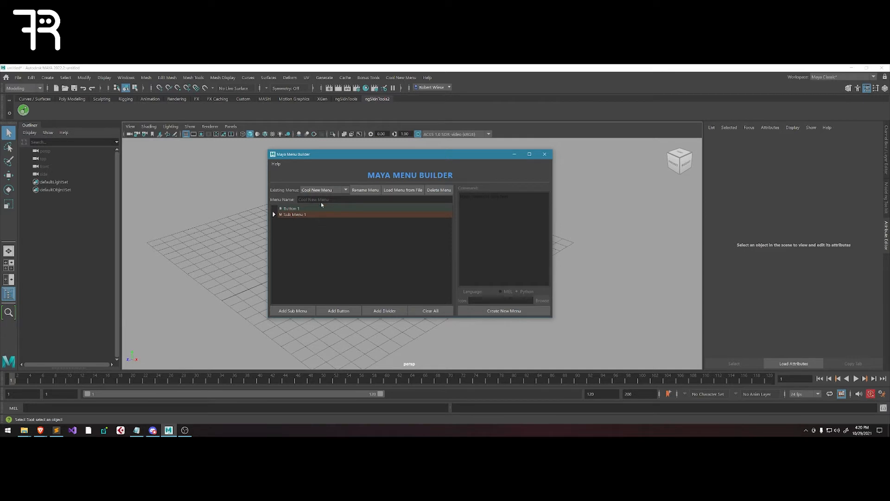
# Start a new custom menu in the Menu Builder and name it "New Menu".
pyautogui.click(327, 190)
pyautogui.click(323, 198)
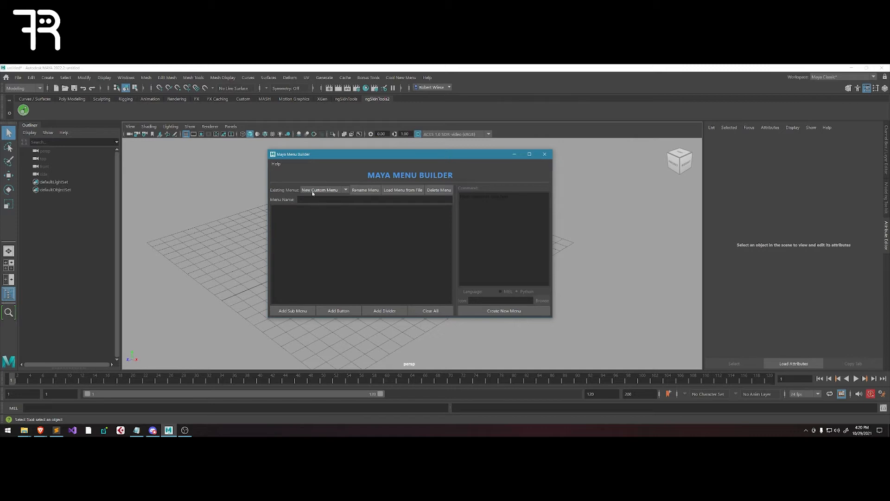
pyautogui.click(371, 197)
pyautogui.write('New Menu')
pyautogui.click(364, 259)
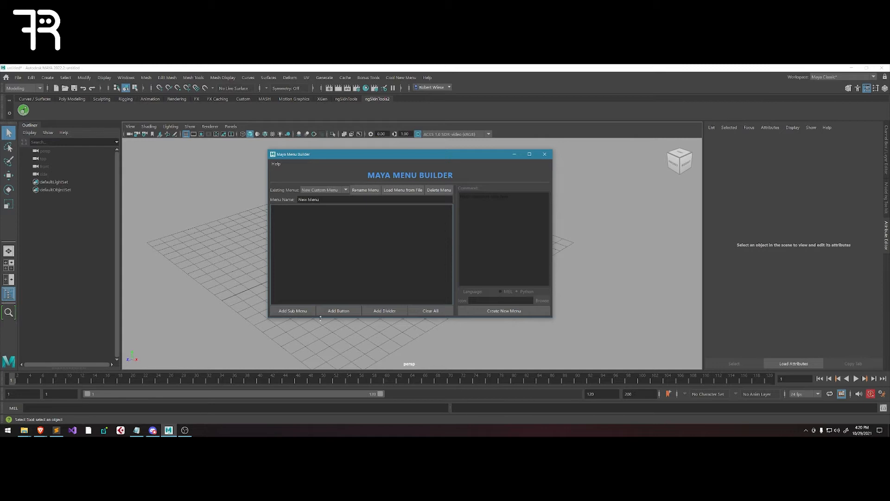
# Add a button to the empty menu layout and name it "Create Poly Sphere".
pyautogui.rightClick(344, 236)
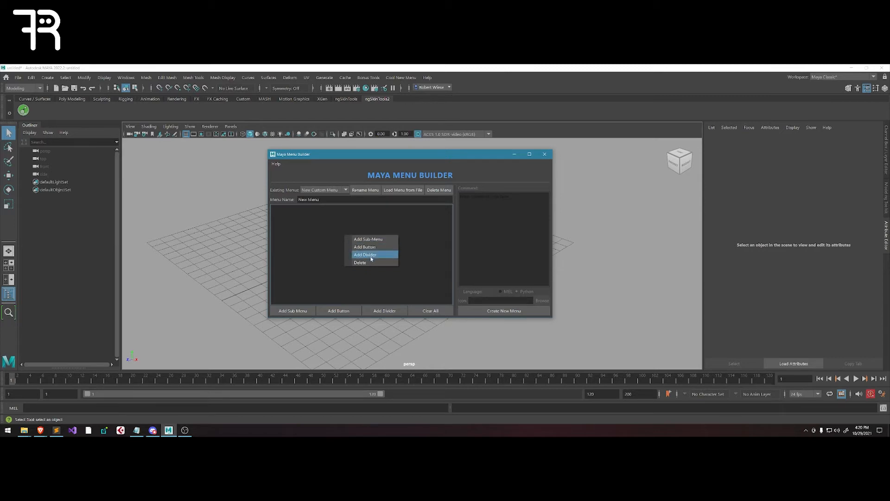
pyautogui.click(337, 312)
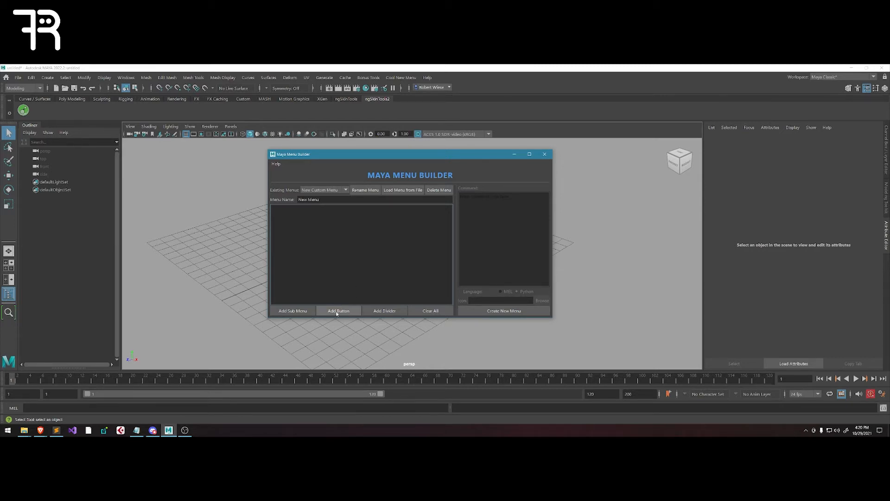
pyautogui.rightClick(337, 217)
pyautogui.click(359, 230)
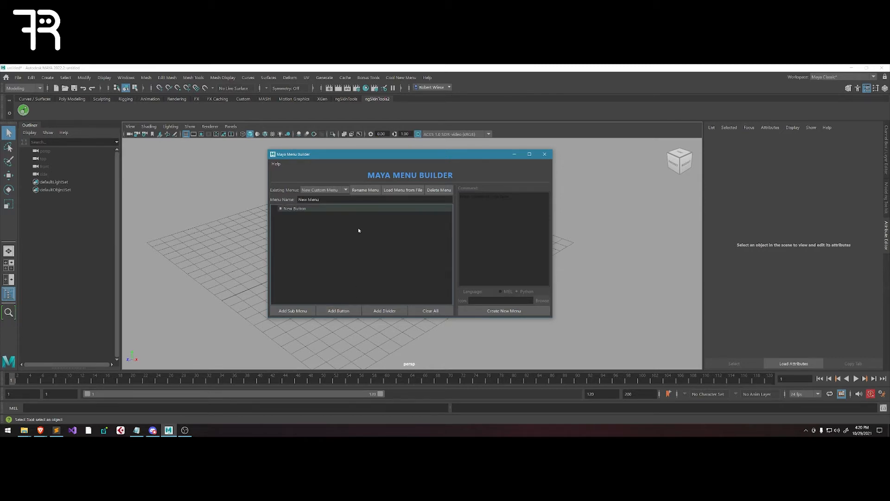
pyautogui.doubleClick(302, 209)
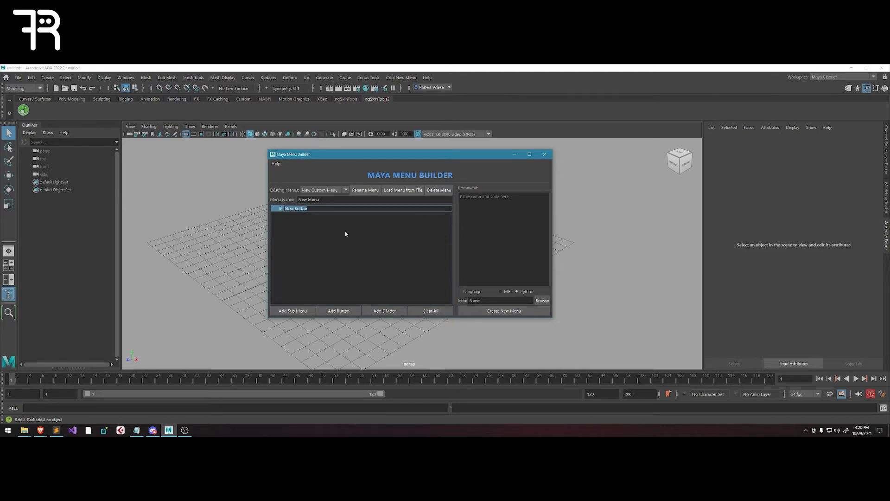
pyautogui.write('Create Poly Sphere')
pyautogui.press('Return')
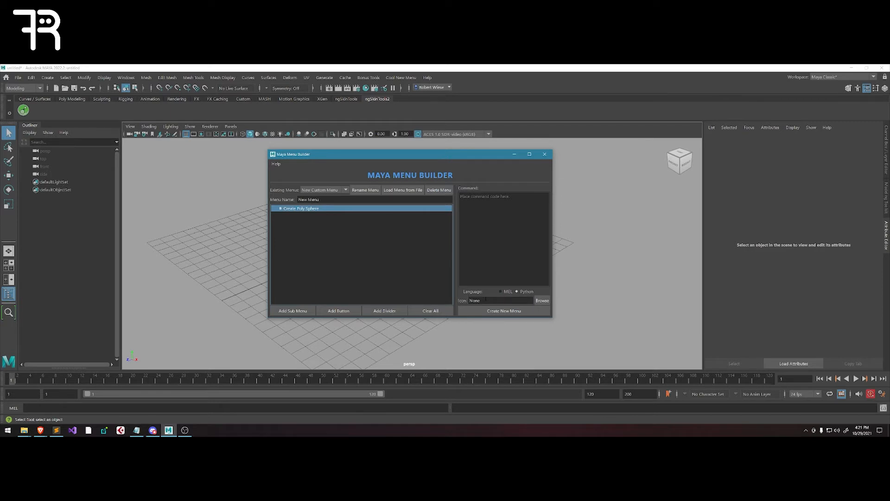
# Copy the CreatePolygonSphere command from the Poly Modeling shelf's sphere item into the button's command and set its language to MEL.
pyautogui.click(58, 100)
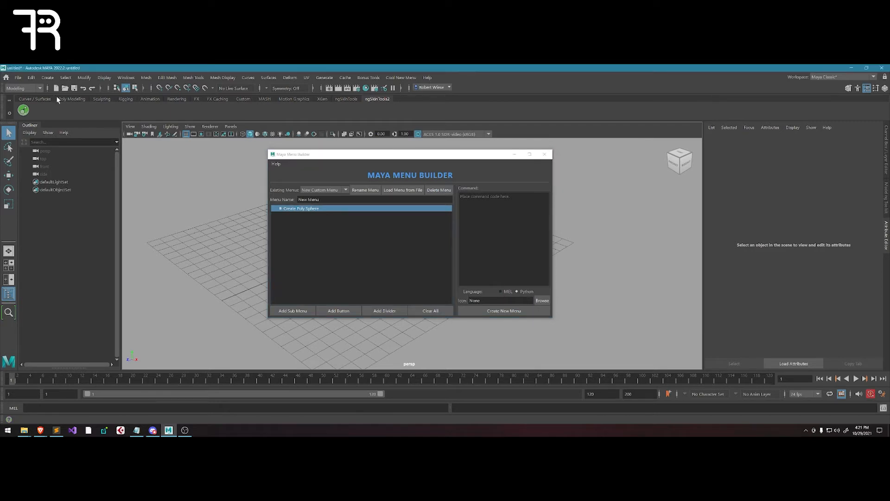
pyautogui.click(71, 99)
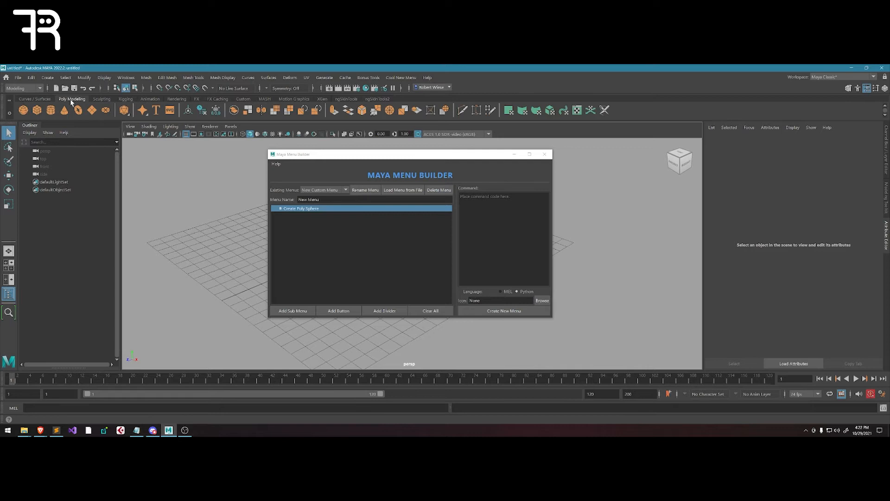
pyautogui.rightClick(28, 112)
pyautogui.click(55, 122)
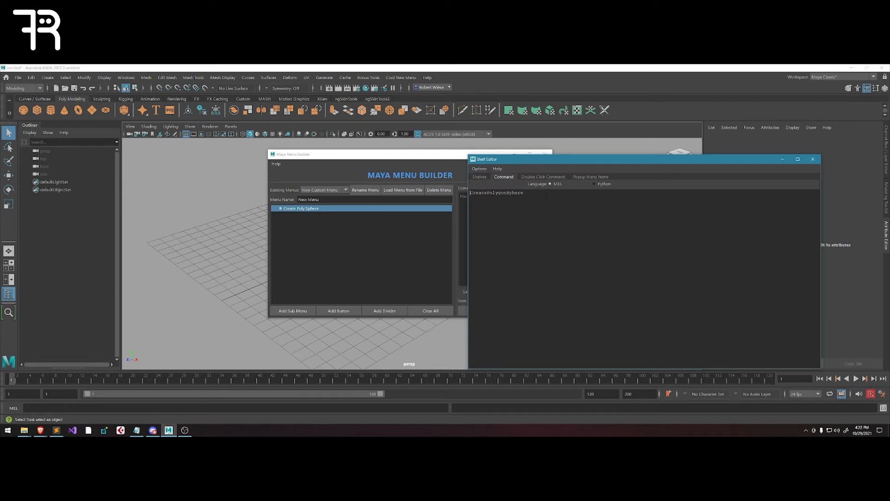
pyautogui.moveTo(525, 193); pyautogui.dragTo(470, 193)
pyautogui.hotkey('ctrl', 'c')
pyautogui.click(813, 159)
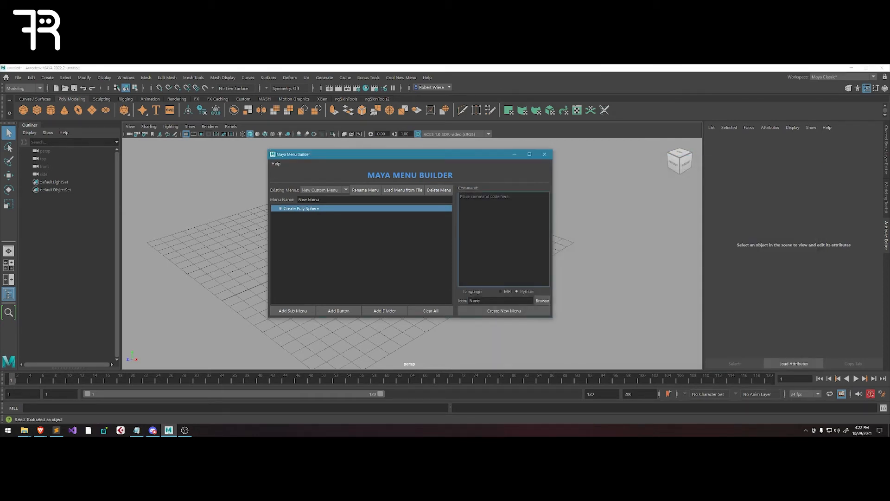
pyautogui.hotkey('ctrl', 'v')
pyautogui.click(508, 292)
# Copy the icon name polySphere.png from the sphere item's shelf settings and set it as the Create Poly Sphere button's icon.
pyautogui.rightClick(23, 113)
pyautogui.click(38, 123)
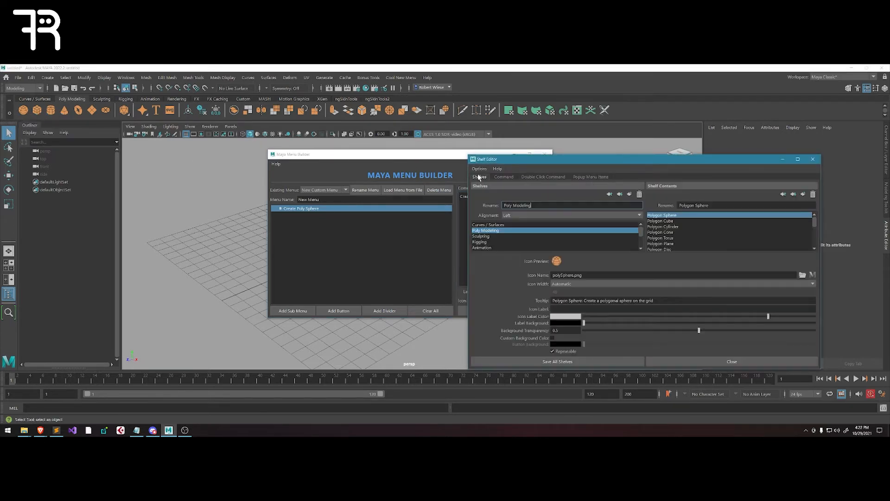
pyautogui.click(479, 176)
pyautogui.moveTo(583, 275); pyautogui.dragTo(552, 275)
pyautogui.hotkey('ctrl', 'c')
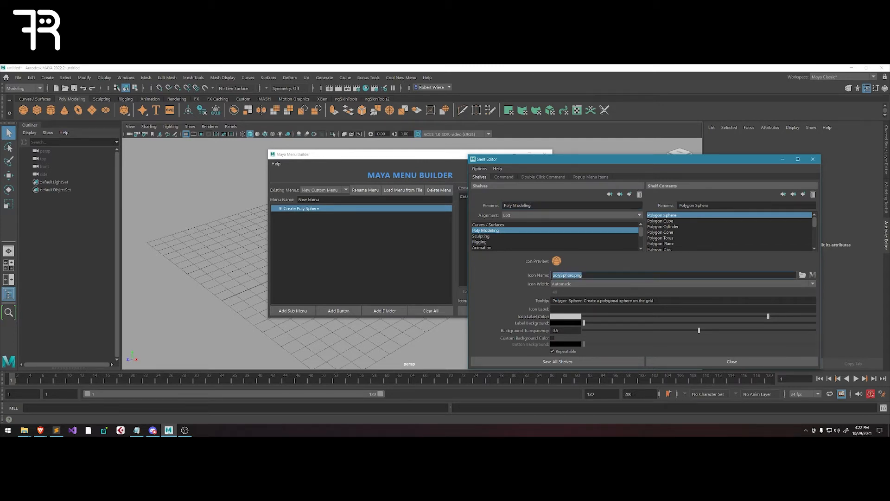
pyautogui.click(812, 159)
pyautogui.doubleClick(474, 300)
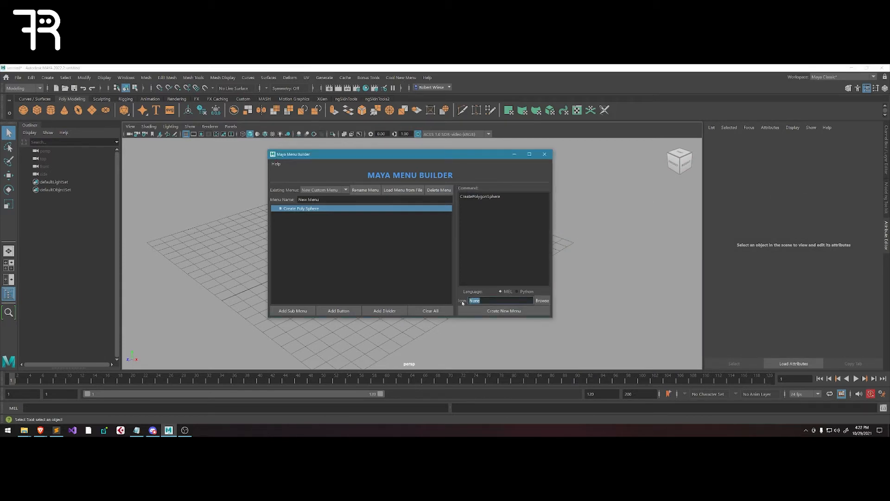
pyautogui.hotkey('ctrl', 'v')
# Browse the icon files in the mayaMenuBuilder icons folder and cancel without choosing one.
pyautogui.moveTo(500, 301); pyautogui.dragTo(468, 300)
pyautogui.click(541, 301)
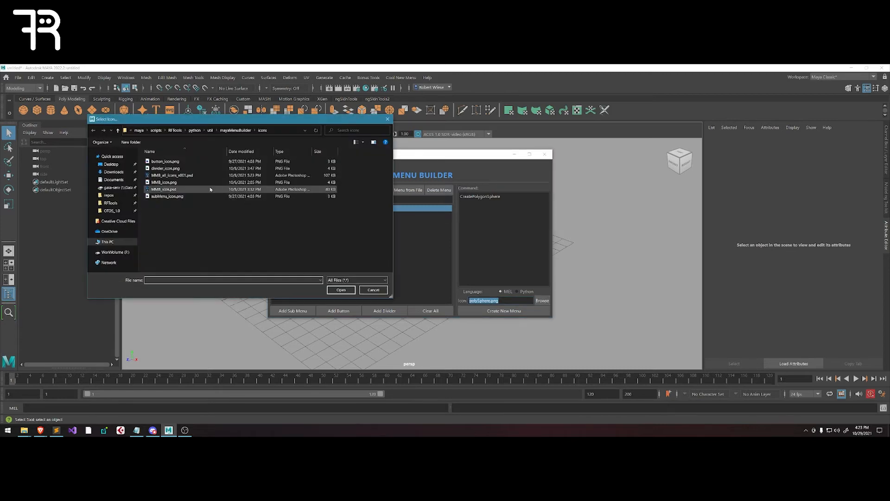
pyautogui.click(374, 289)
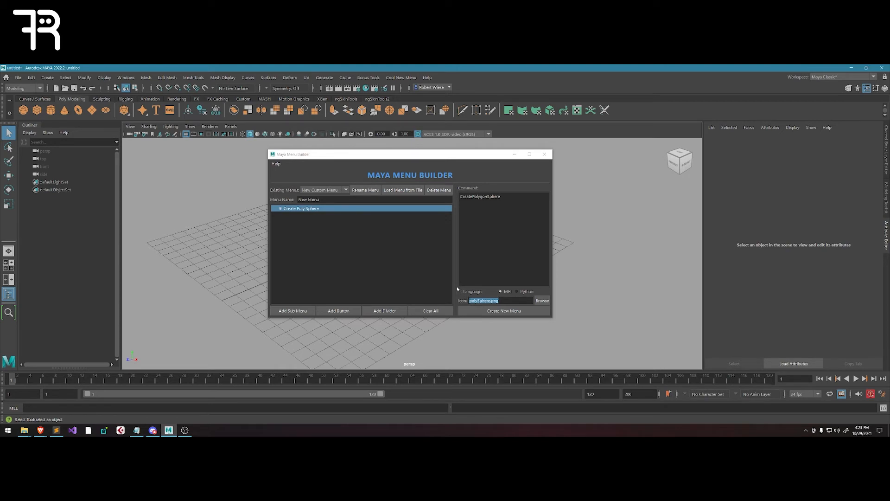
# Add a sub-menu named "Modeling", move the Create Poly Sphere button into it and expand it.
pyautogui.click(314, 238)
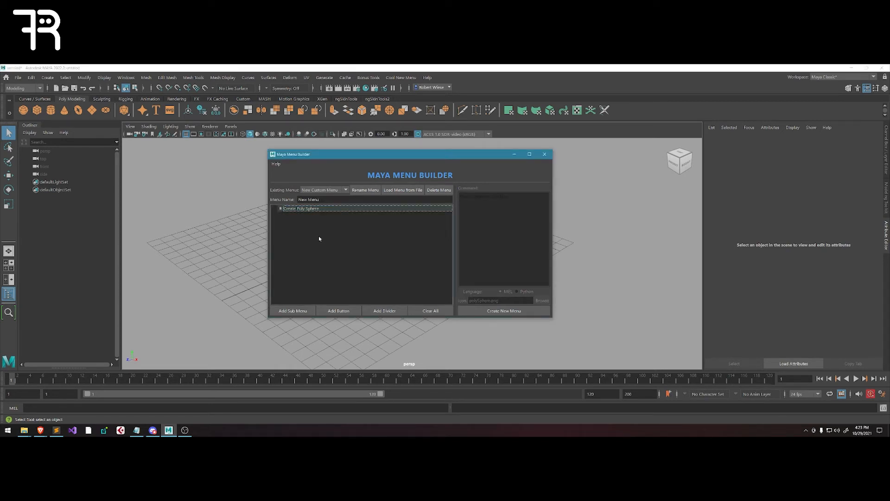
pyautogui.rightClick(307, 225)
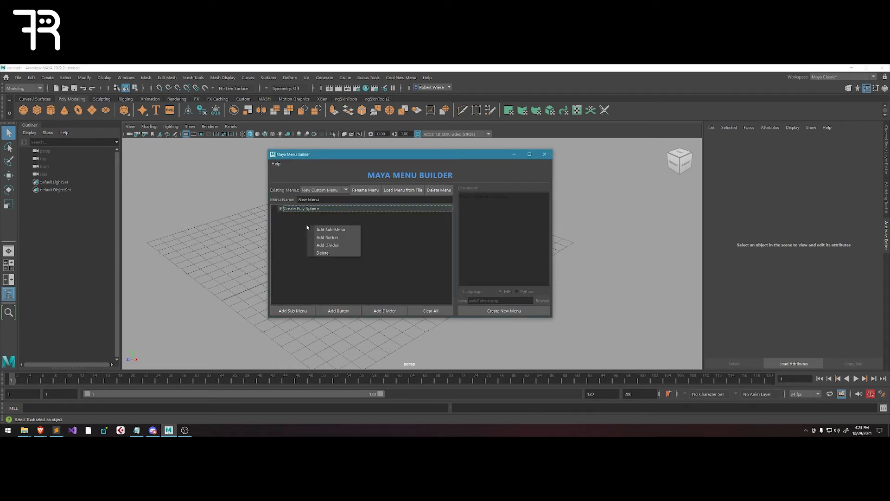
pyautogui.click(336, 229)
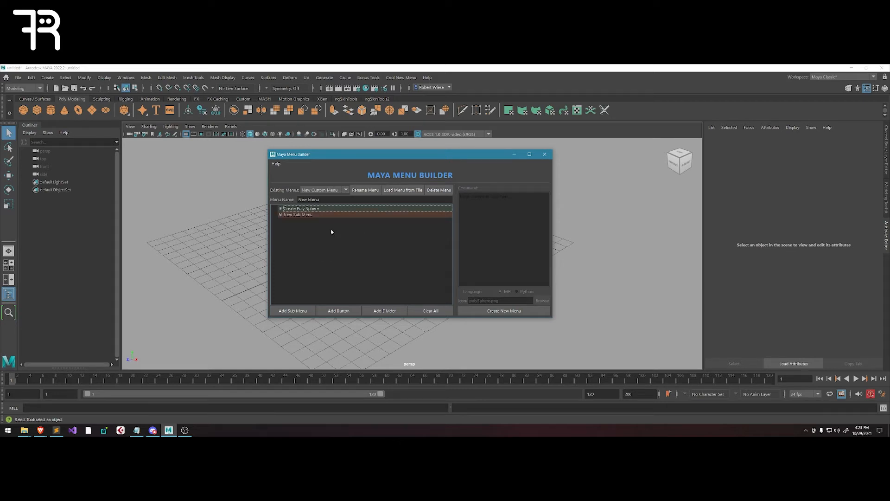
pyautogui.doubleClick(301, 214)
pyautogui.write('M')
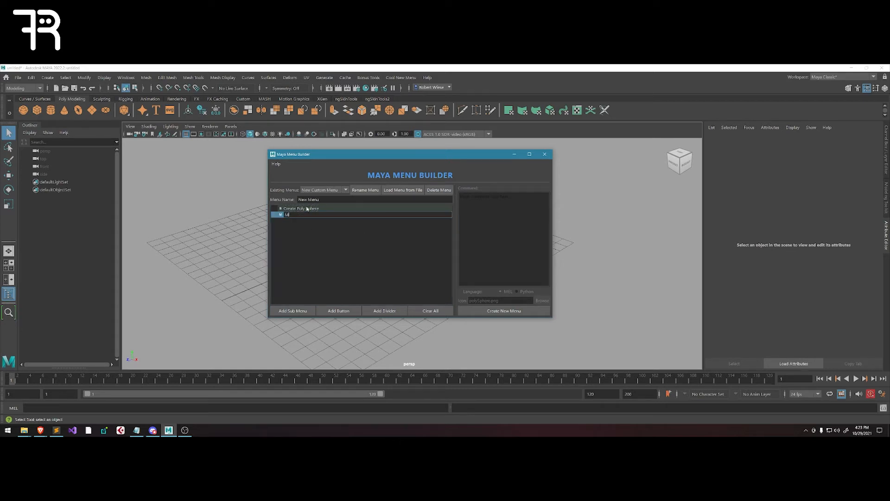
pyautogui.write('odlining')
pyautogui.press('Return')
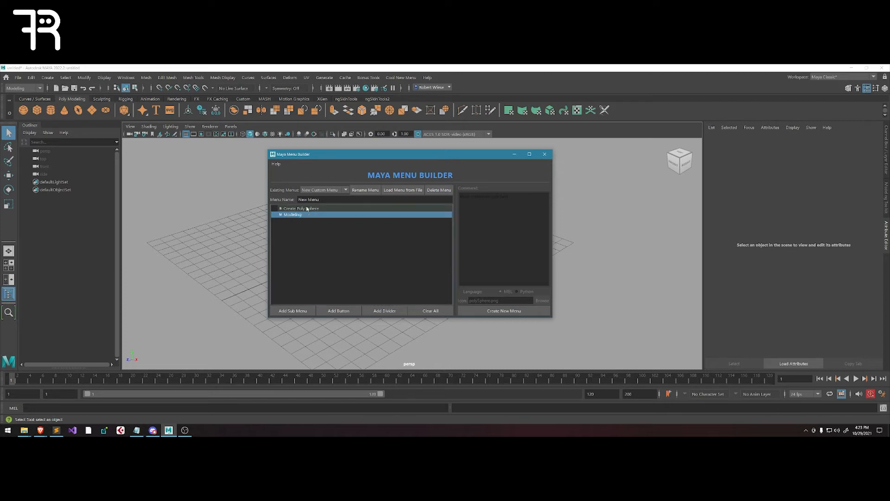
pyautogui.moveTo(302, 209)
pyautogui.mouseDown()
pyautogui.moveTo(323, 213)
pyautogui.moveTo(299, 216)
pyautogui.mouseUp()
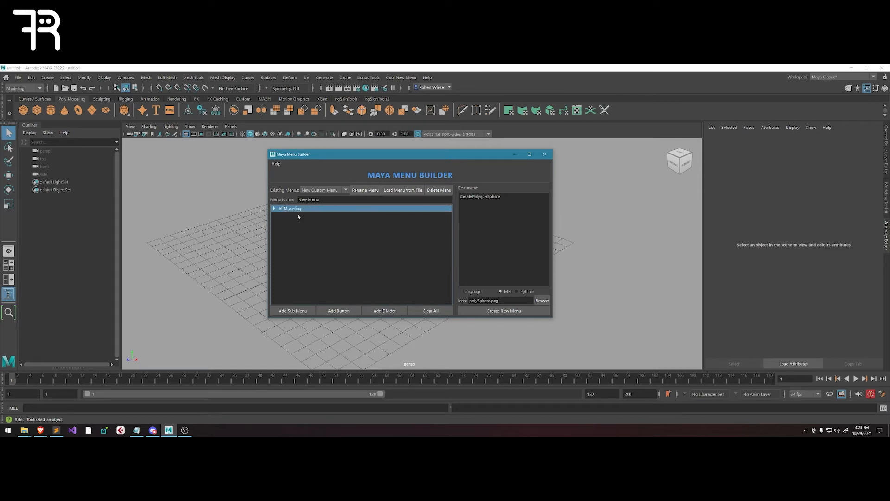
pyautogui.click(274, 209)
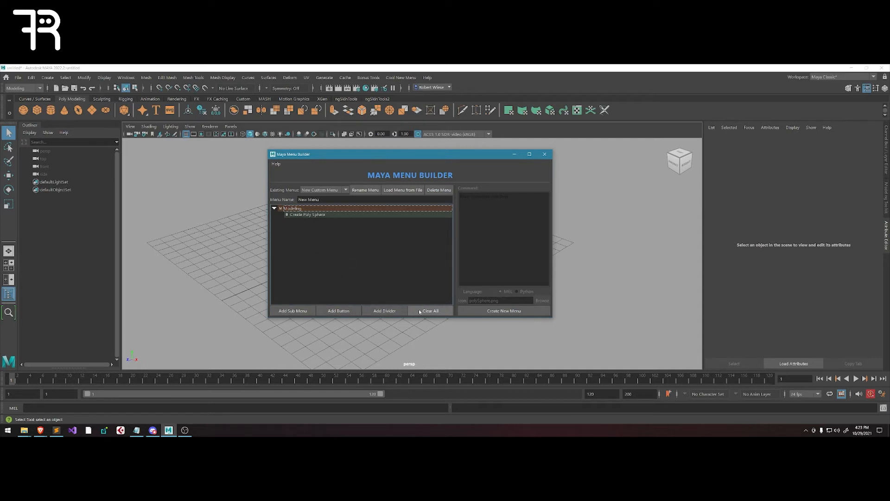
# Add a button at the menu's top level outside the Modeling sub-menu, and delete it again.
pyautogui.rightClick(342, 243)
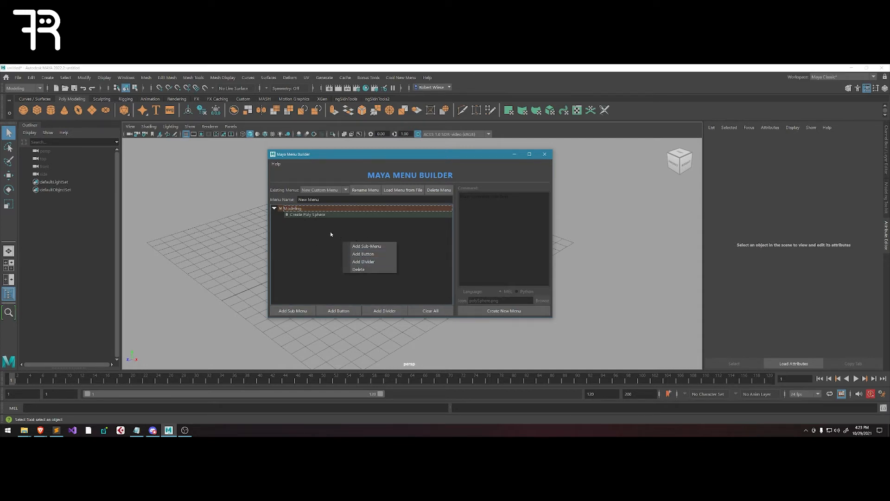
pyautogui.click(326, 235)
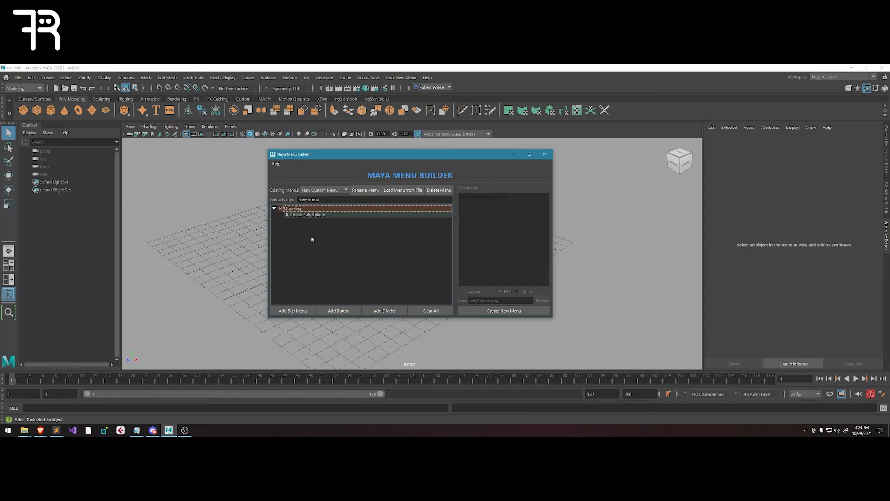
pyautogui.rightClick(312, 239)
pyautogui.click(336, 249)
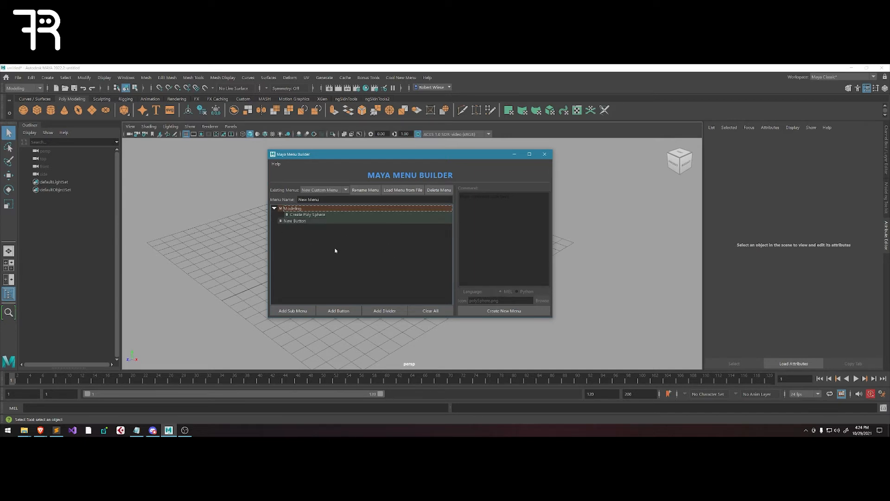
pyautogui.rightClick(296, 222)
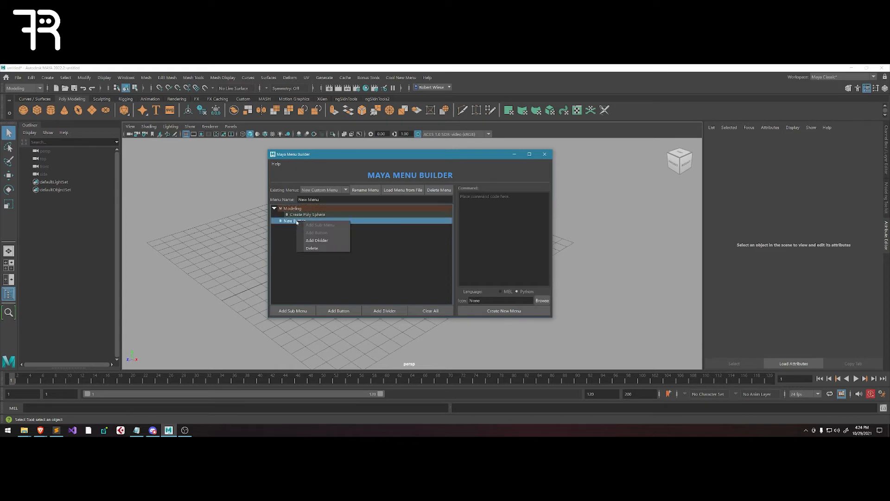
pyautogui.click(313, 245)
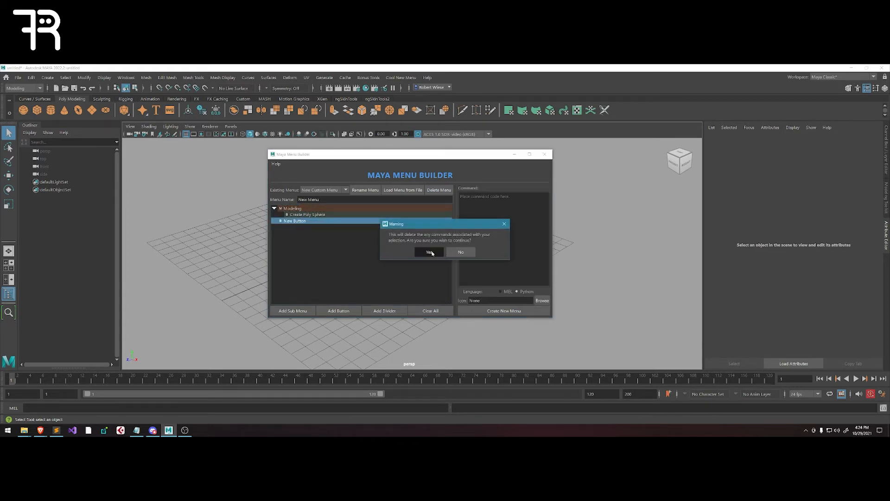
pyautogui.click(429, 252)
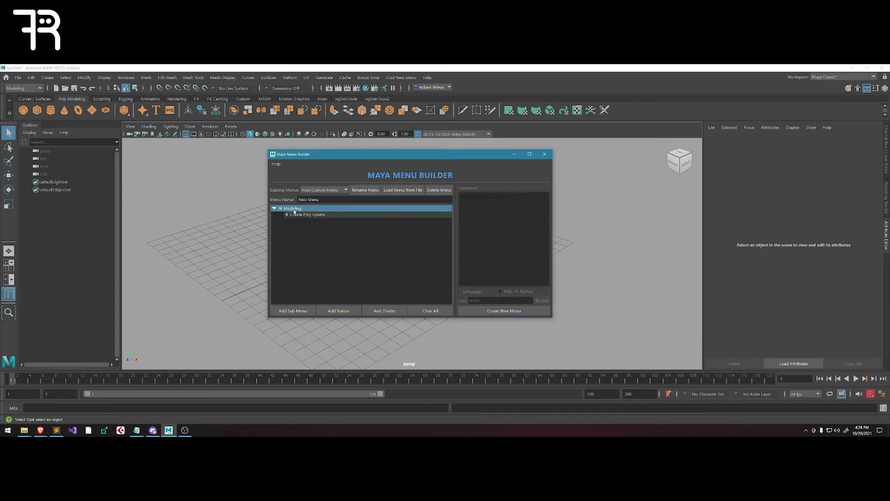
# Add a new button inside the Modeling sub-menu below Create Poly Sphere and select it.
pyautogui.rightClick(297, 210)
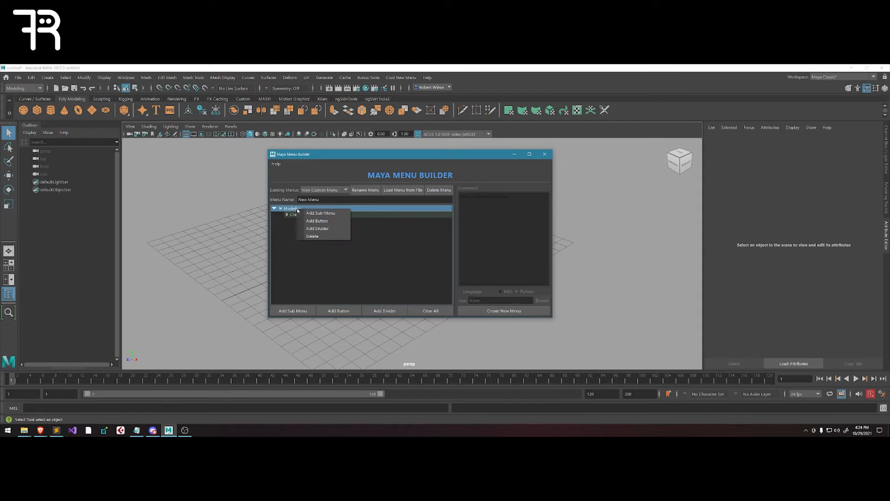
pyautogui.click(332, 222)
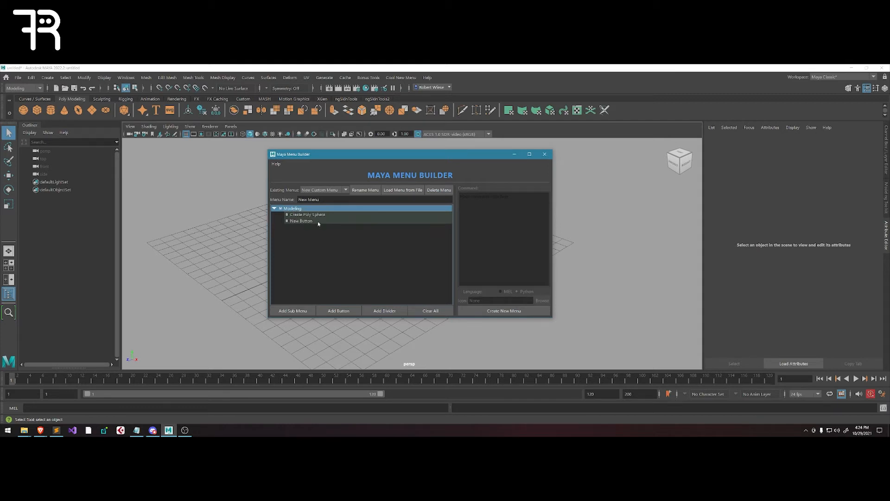
pyautogui.click(306, 222)
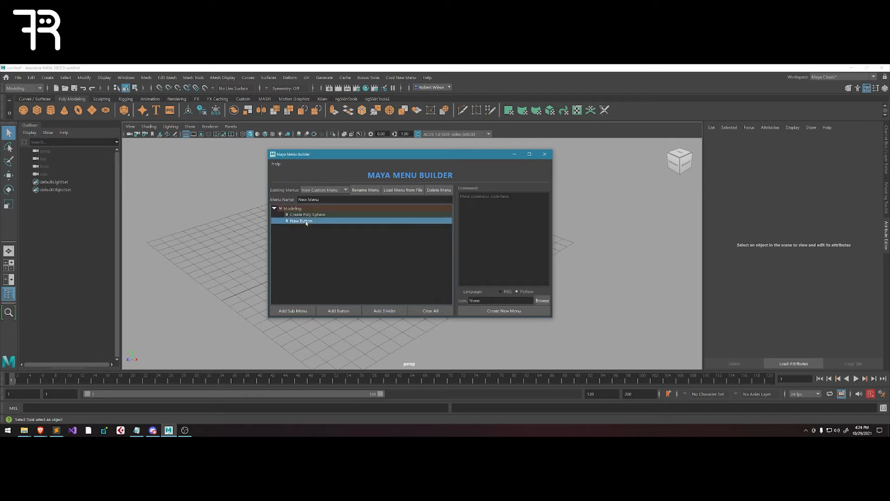
# Add a divider to the Modeling sub-menu and place it between Create Poly Sphere and the new button.
pyautogui.rightClick(302, 221)
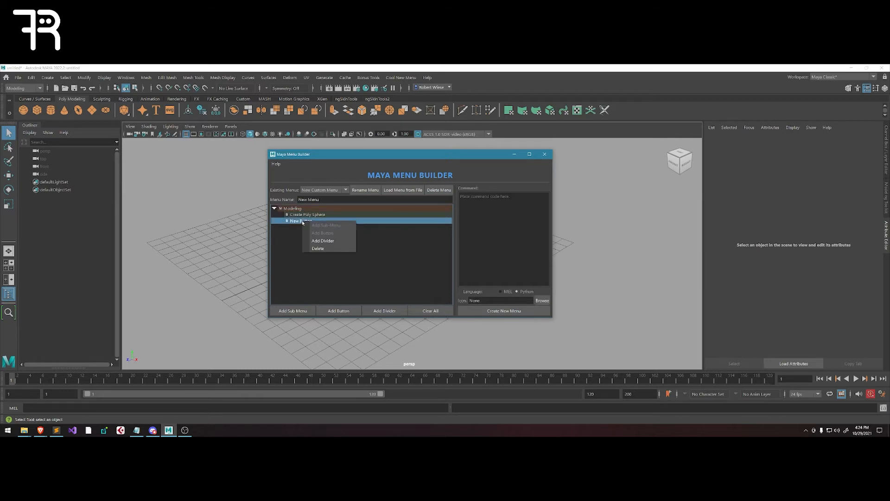
pyautogui.click(323, 241)
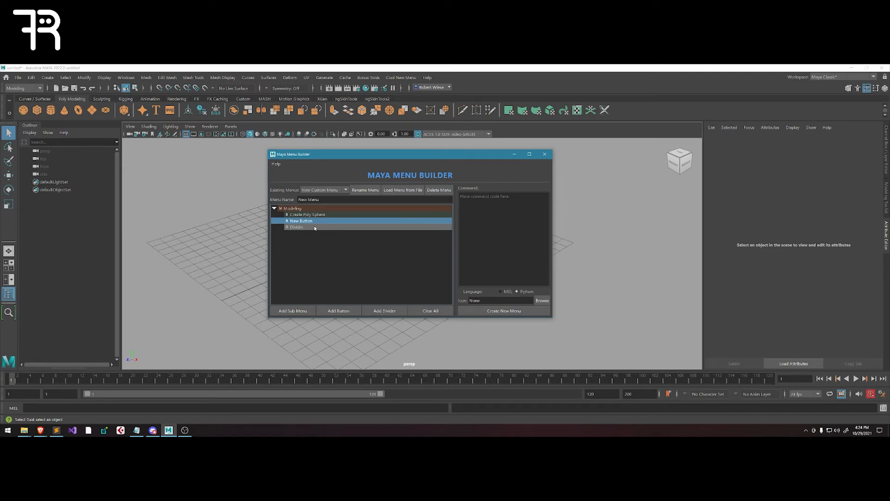
pyautogui.rightClick(313, 222)
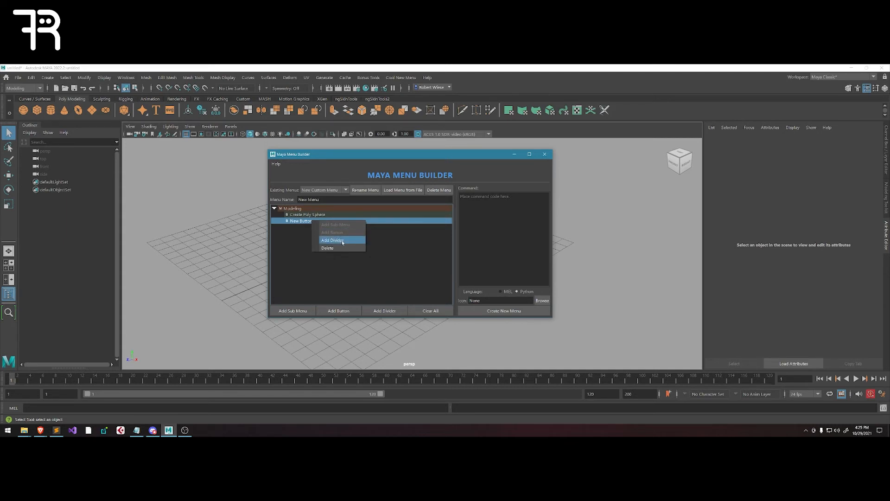
pyautogui.click(342, 241)
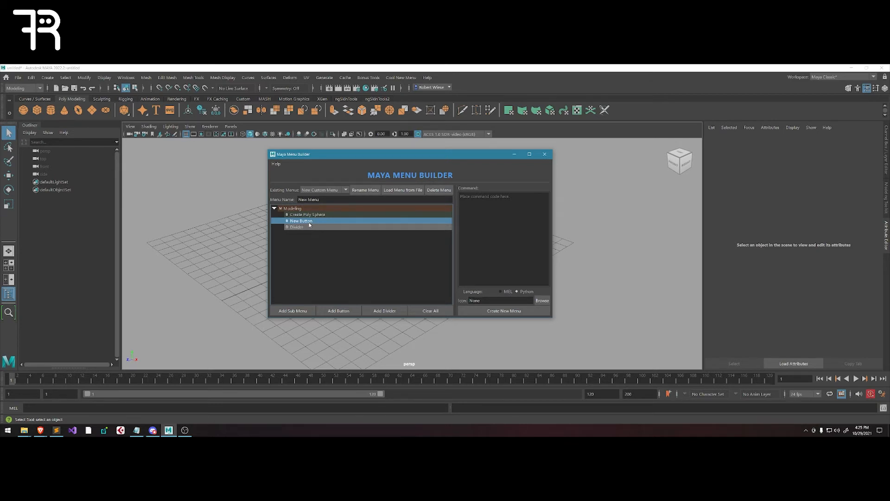
pyautogui.moveTo(310, 224); pyautogui.dragTo(317, 220)
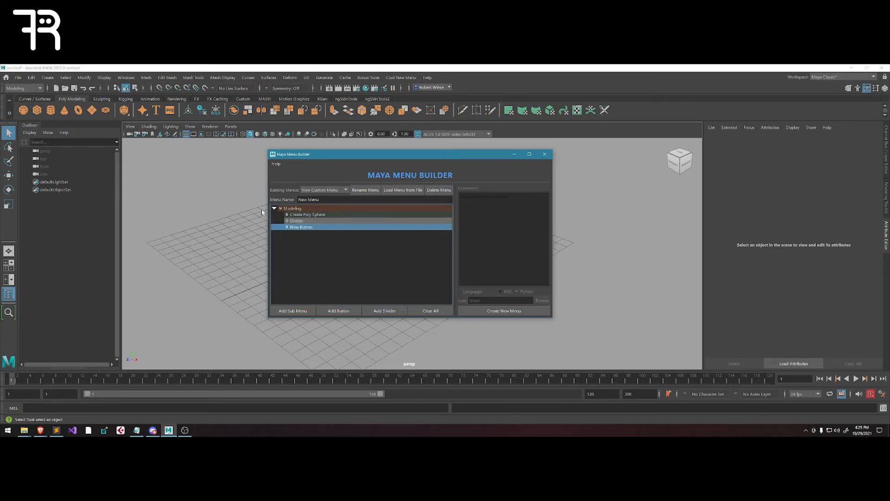
# Rename the new button in the Modeling sub-menu as "Create Nurbs Sphere".
pyautogui.doubleClick(306, 227)
pyautogui.write('Cr')
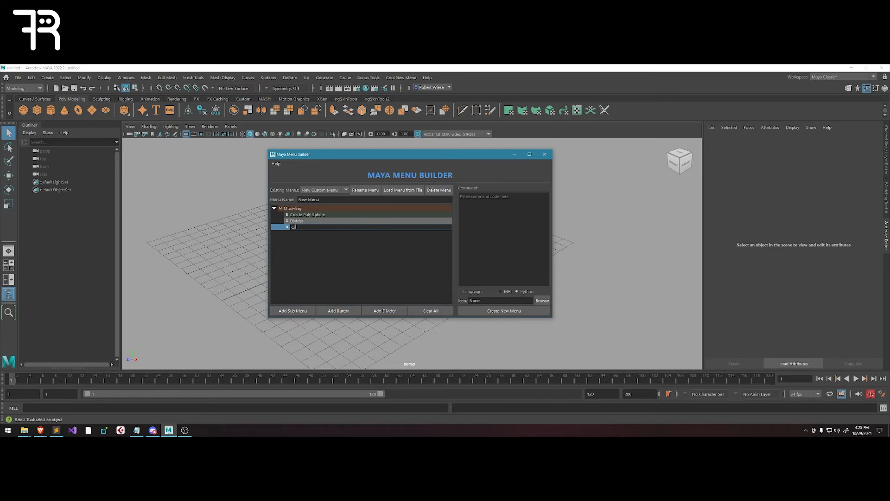
pyautogui.write('eate Nurbs Sphere')
pyautogui.press('Return')
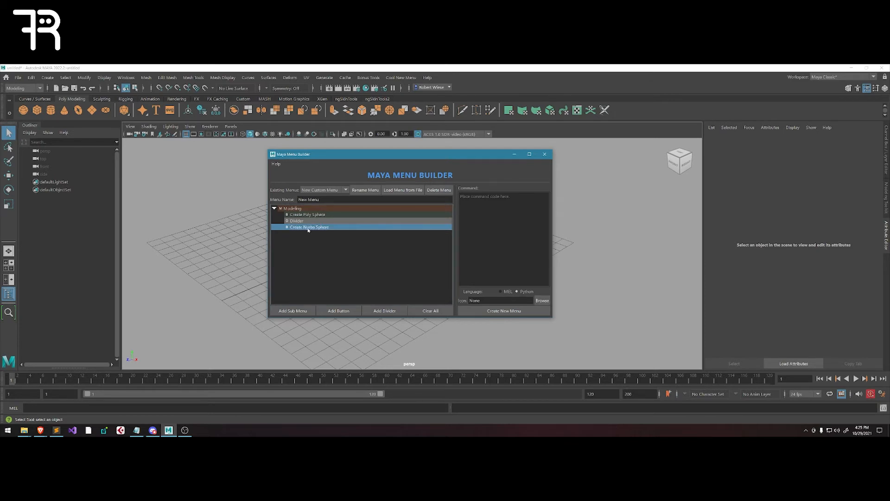
# Copy the NURBS Sphere shelf button's command CreateNURBSSphere into the Create Nurbs Sphere button's command, with MEL as the language.
pyautogui.click(32, 99)
pyautogui.rightClick(227, 115)
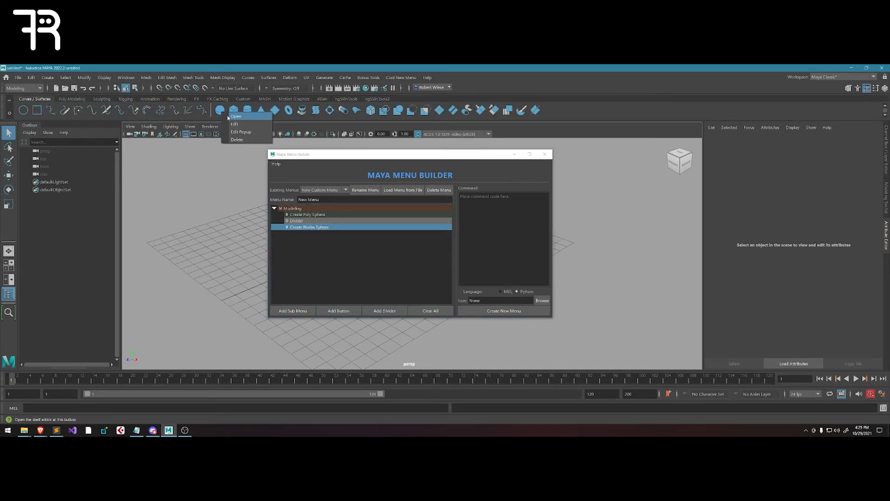
pyautogui.click(243, 124)
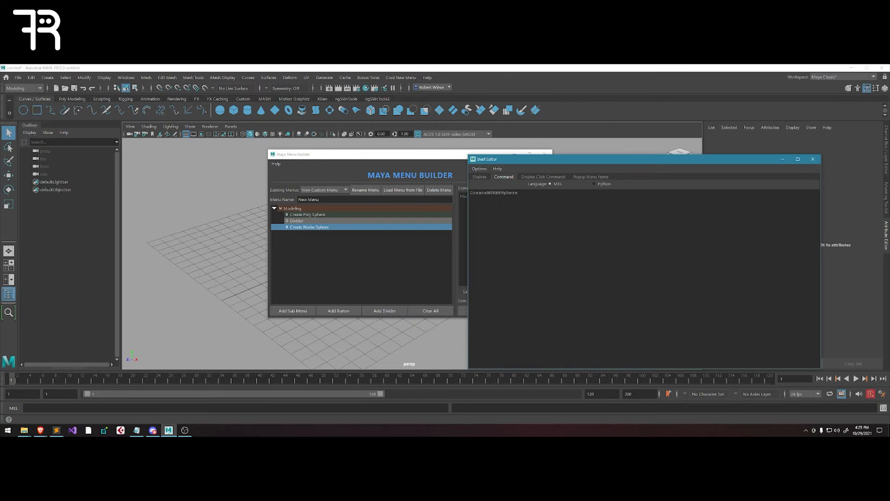
pyautogui.moveTo(520, 193); pyautogui.dragTo(470, 193)
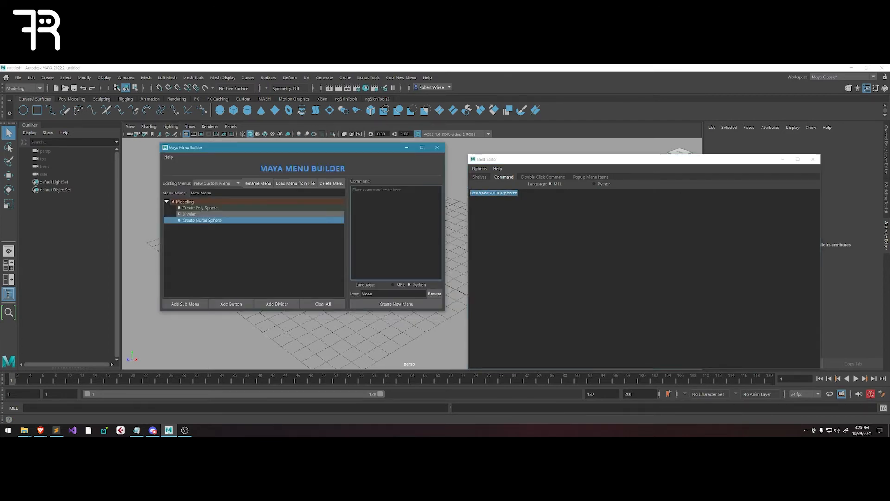
pyautogui.write('CreateNURBSSphere')
# Set the Create Nurbs Sphere button's icon to sphere.png from the shelf item, and compare its settings with the Create Poly Sphere button's.
pyautogui.click(484, 176)
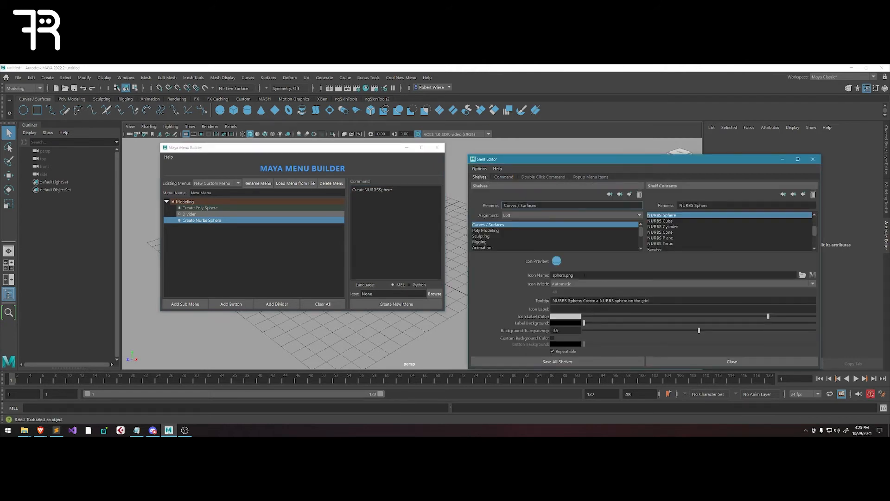
pyautogui.moveTo(585, 275); pyautogui.dragTo(541, 276)
pyautogui.hotkey('ctrl', 'c')
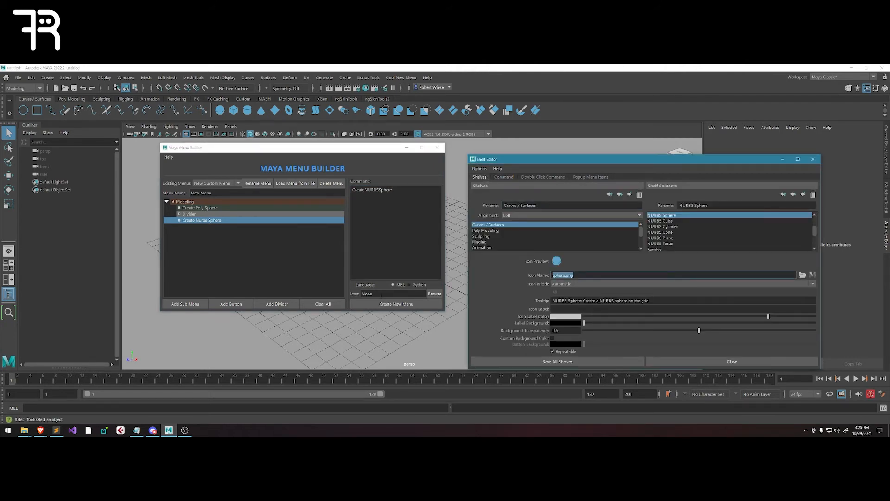
pyautogui.moveTo(381, 295); pyautogui.dragTo(357, 294)
pyautogui.hotkey('ctrl', 'v')
pyautogui.click(217, 208)
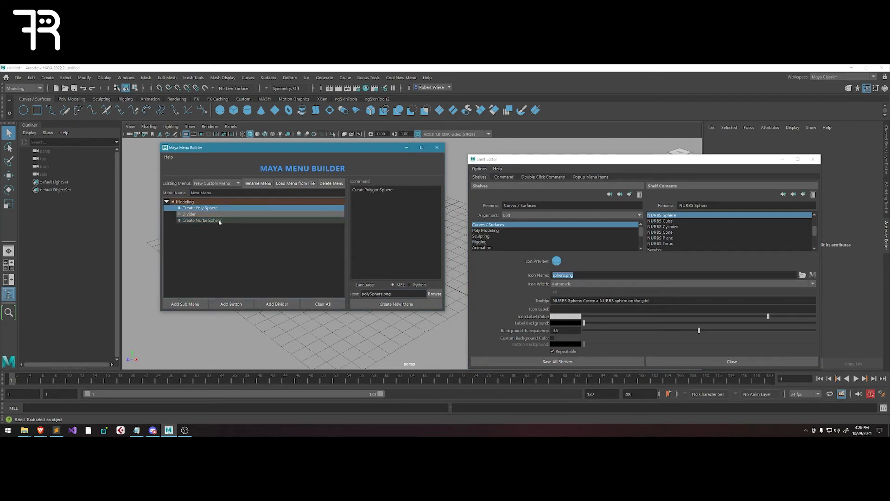
pyautogui.click(219, 221)
pyautogui.click(224, 207)
pyautogui.click(216, 221)
pyautogui.click(215, 209)
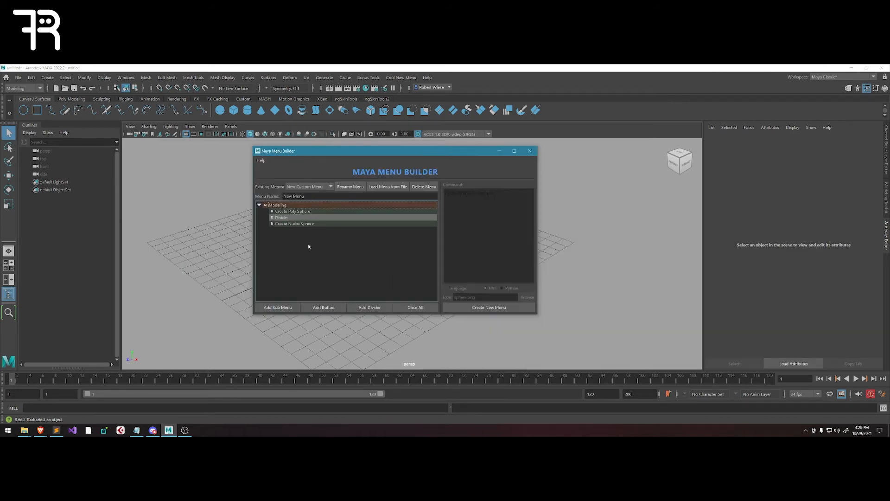
# Add a second top-level sub-menu below Modeling and name it "Rigging".
pyautogui.rightClick(309, 246)
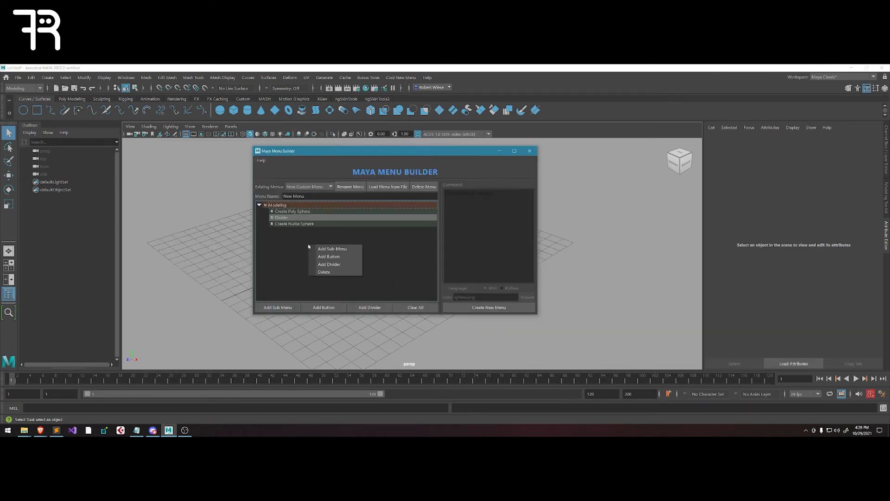
pyautogui.click(335, 250)
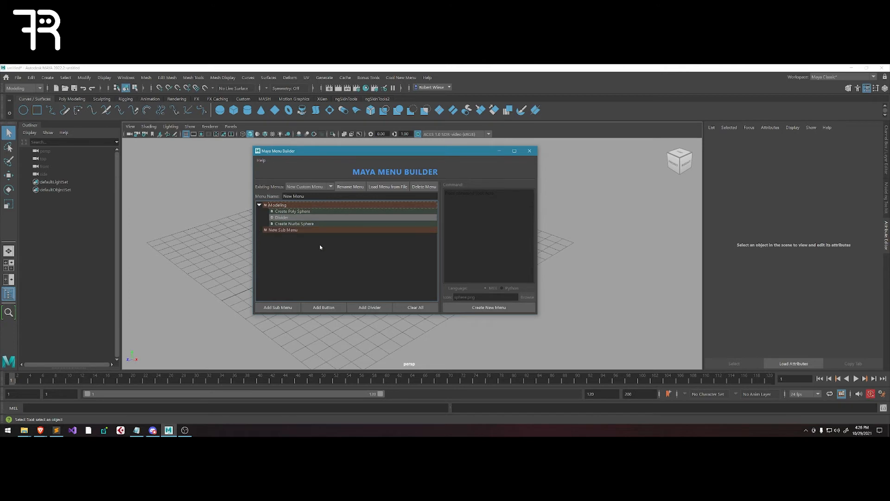
pyautogui.write('Rigging')
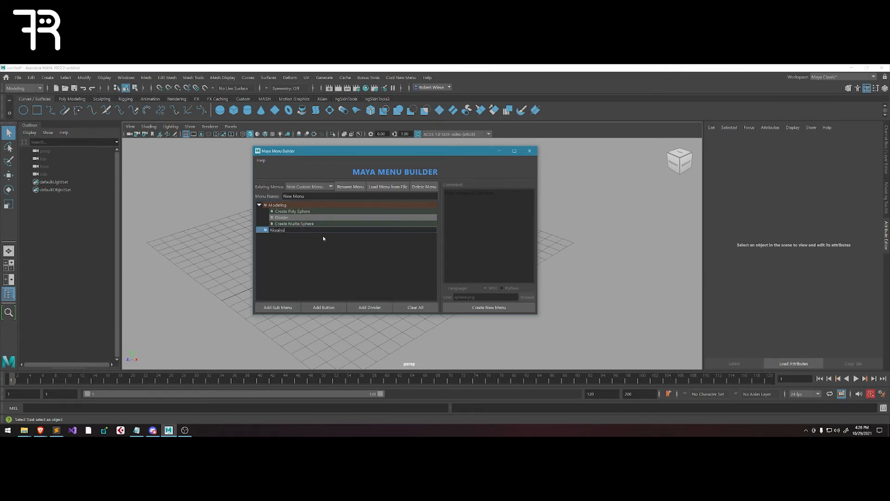
pyautogui.press('Return')
# Add a button inside the Rigging sub-menu, expand the sub-menu and name the button "ngSkinTools".
pyautogui.rightClick(302, 232)
pyautogui.click(321, 238)
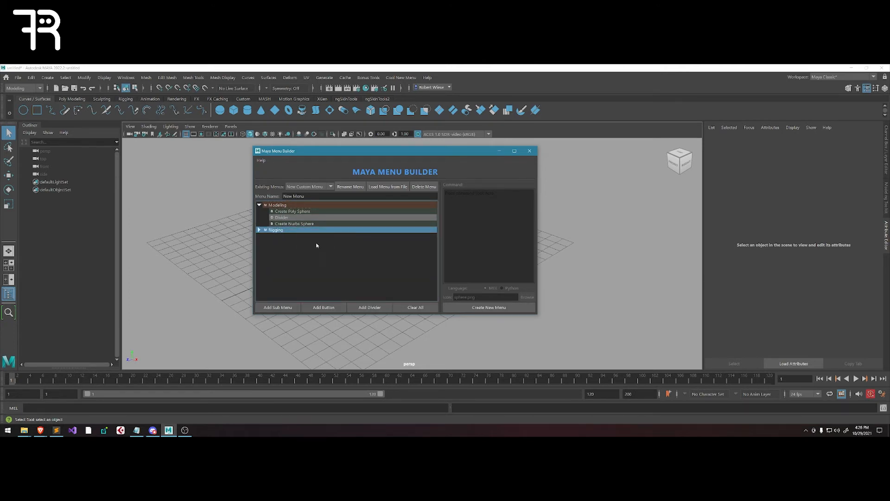
pyautogui.click(259, 231)
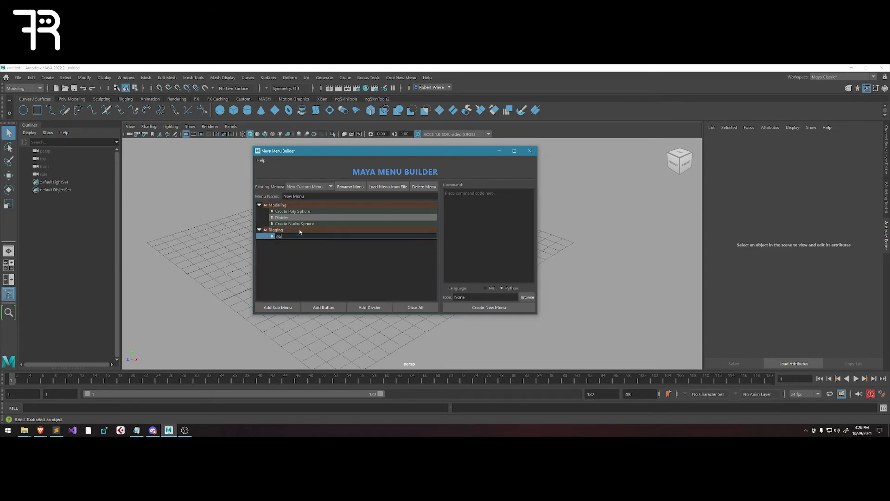
pyautogui.write('ngSkinTools')
pyautogui.press('Return')
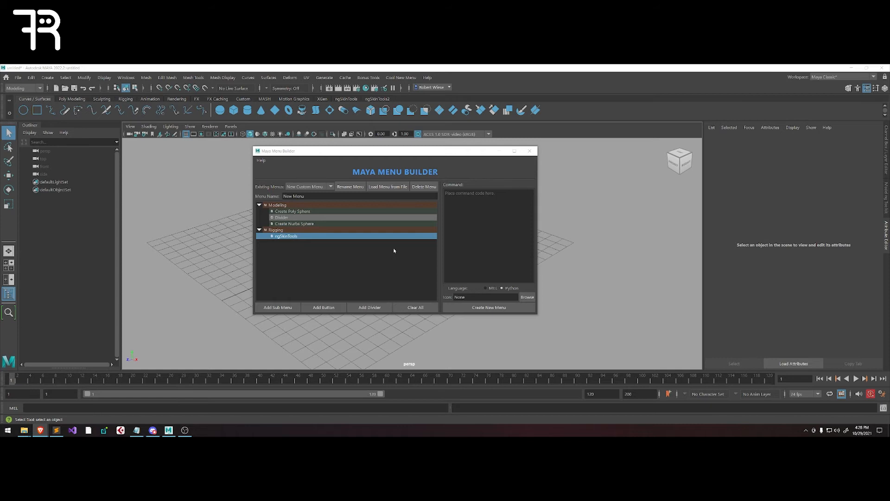
# Copy the Python command "import ngSkinTools2; ngSkinTools2.open_ui()" from the ngSkinTools2 shelf button into the ngSkinTools button's command.
pyautogui.click(377, 99)
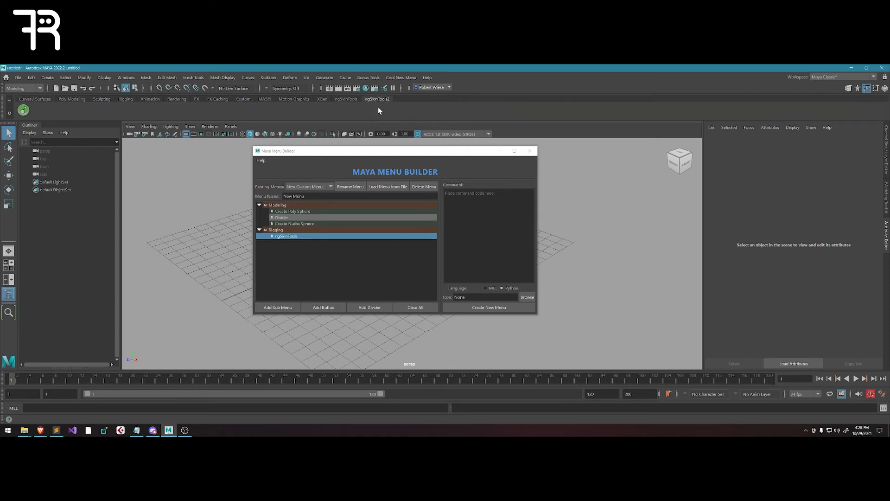
pyautogui.rightClick(26, 112)
pyautogui.click(51, 123)
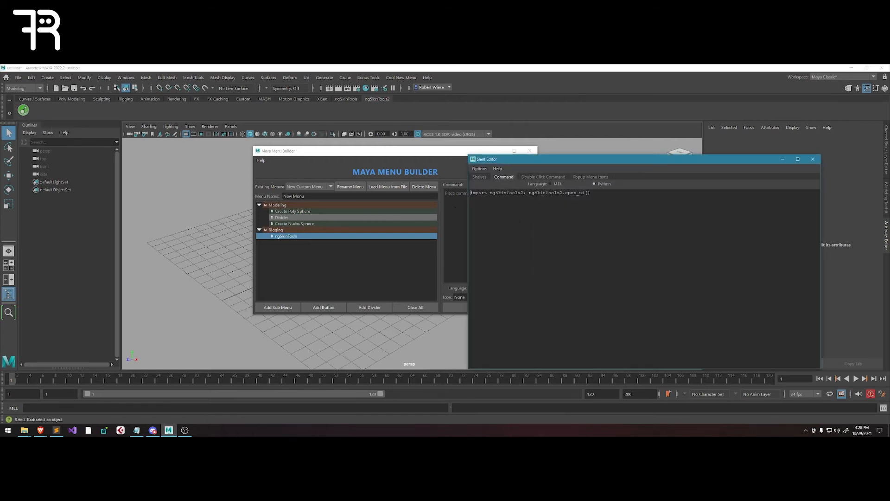
pyautogui.moveTo(641, 210); pyautogui.dragTo(487, 209)
pyautogui.hotkey('ctrl', 'c')
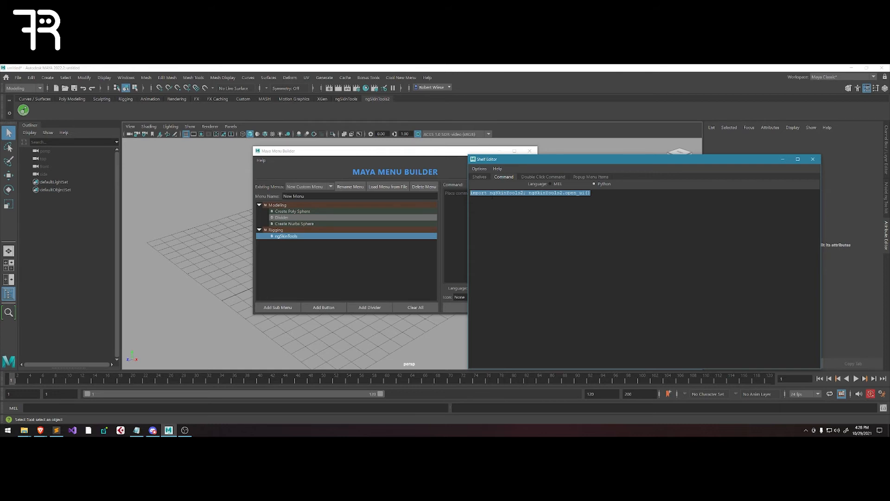
pyautogui.click(462, 211)
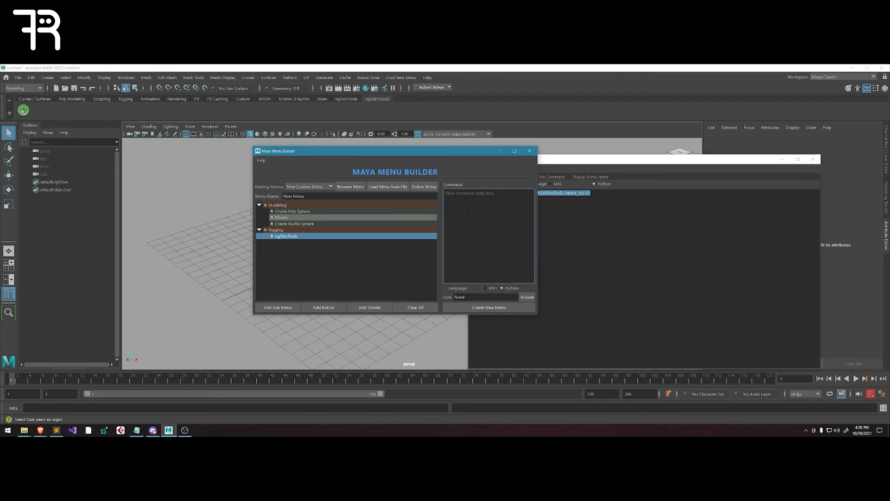
pyautogui.hotkey('ctrl', 'v')
pyautogui.click(601, 181)
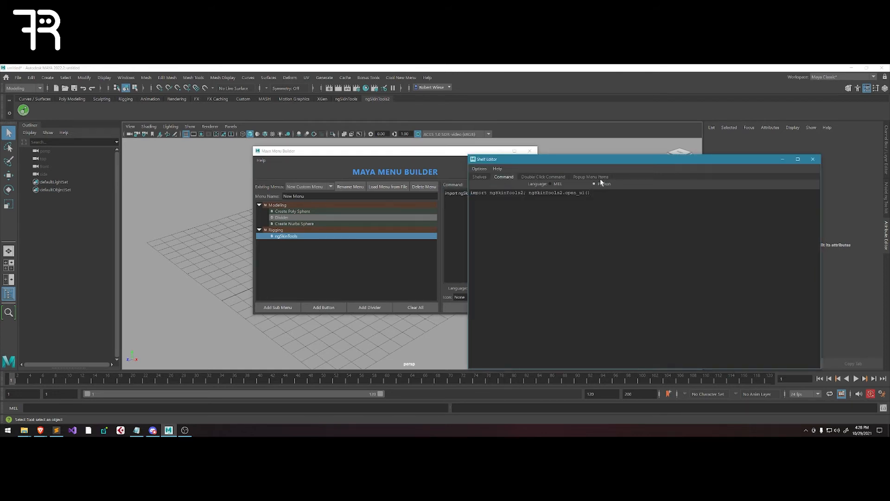
pyautogui.click(457, 218)
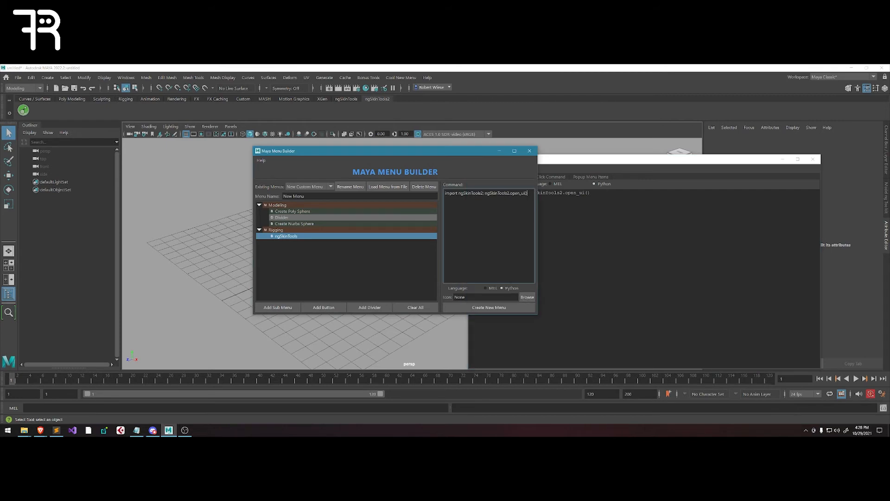
# Set the ngSkinTools button's icon to ngSkinTools2ShelfIcon.png, copied from the ngSkinTools2 shelf item.
pyautogui.click(544, 180)
pyautogui.click(480, 176)
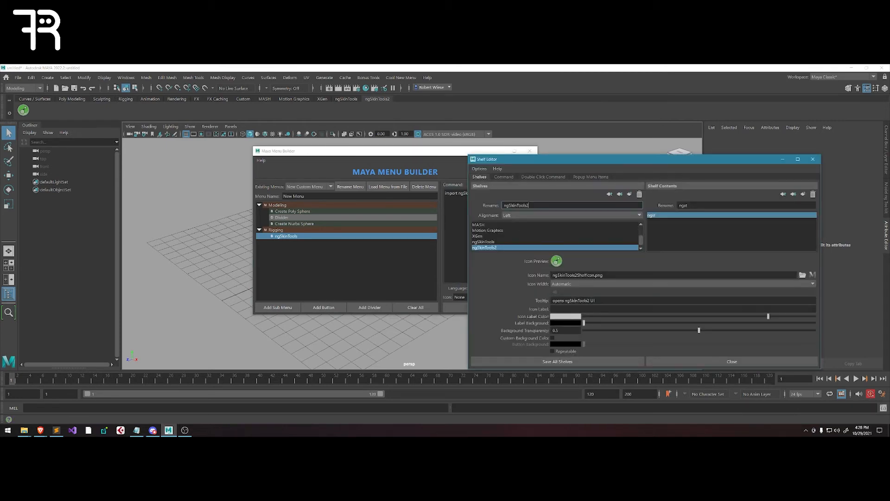
pyautogui.moveTo(622, 276); pyautogui.dragTo(550, 279)
pyautogui.hotkey('ctrl', 'c')
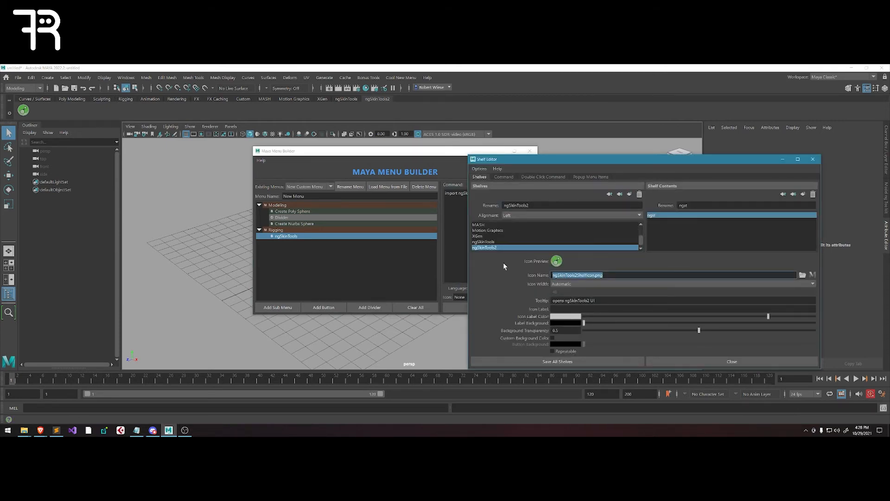
pyautogui.click(468, 296)
pyautogui.hotkey('ctrl', 'v')
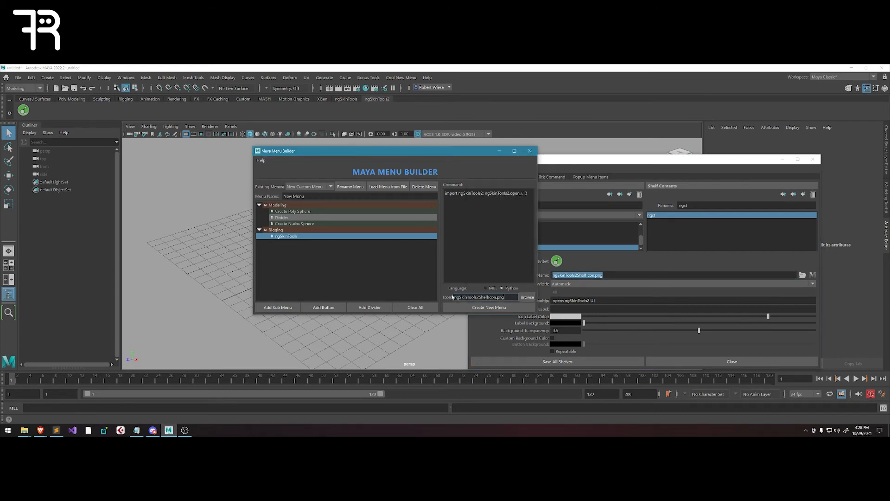
# Review the command, language and icon of the Create Poly Sphere, Create Nurbs Sphere and ngSkinTools buttons.
pyautogui.click(310, 223)
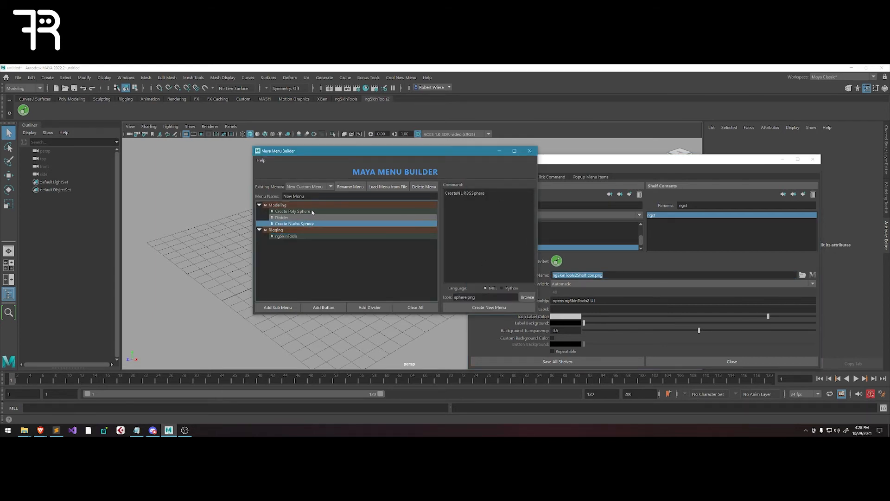
pyautogui.click(312, 211)
pyautogui.click(312, 224)
pyautogui.click(311, 237)
pyautogui.click(312, 224)
pyautogui.click(312, 212)
pyautogui.click(304, 236)
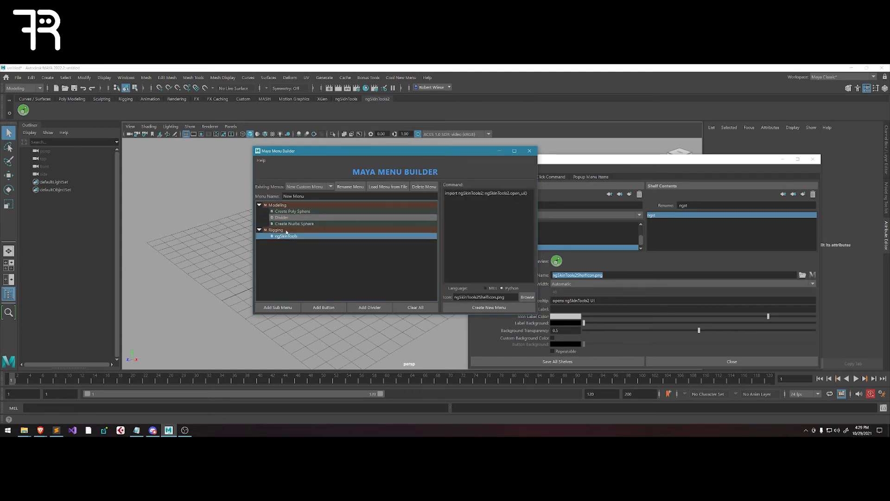
pyautogui.click(299, 224)
pyautogui.click(299, 212)
pyautogui.click(303, 237)
pyautogui.click(392, 264)
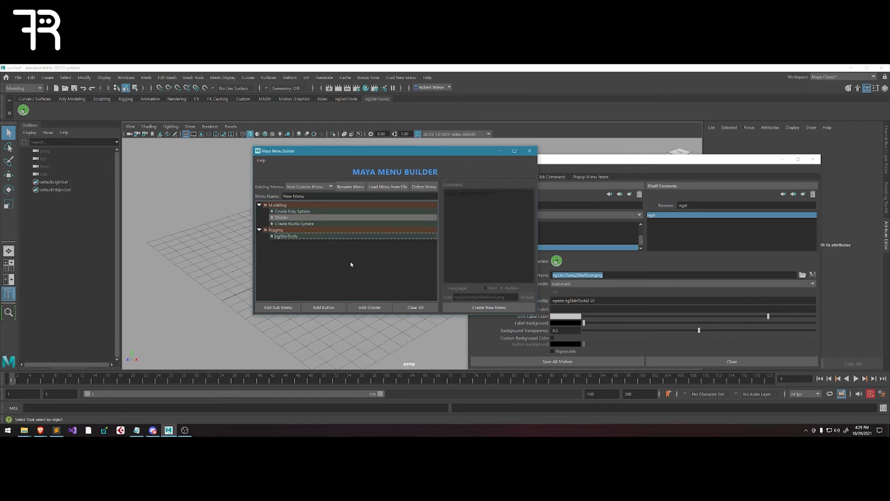
pyautogui.click(334, 236)
pyautogui.click(345, 224)
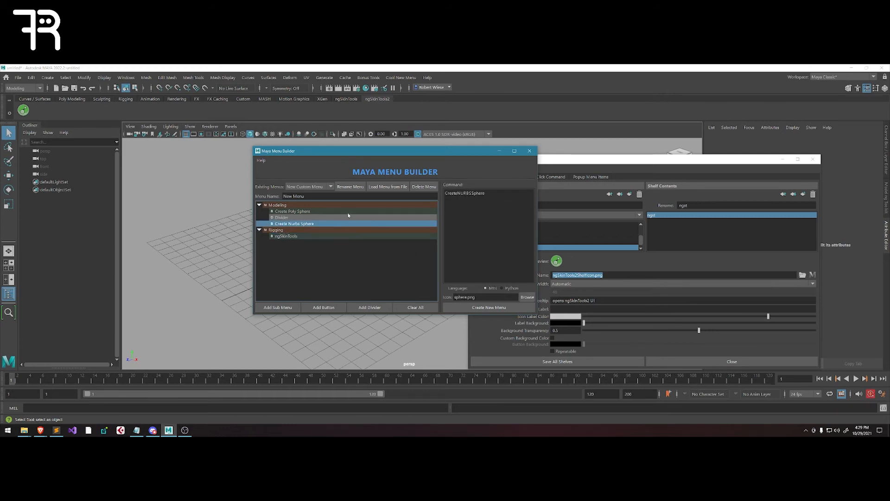
pyautogui.click(351, 212)
pyautogui.click(326, 224)
pyautogui.moveTo(486, 193); pyautogui.dragTo(443, 194)
pyautogui.click(314, 224)
pyautogui.click(293, 223)
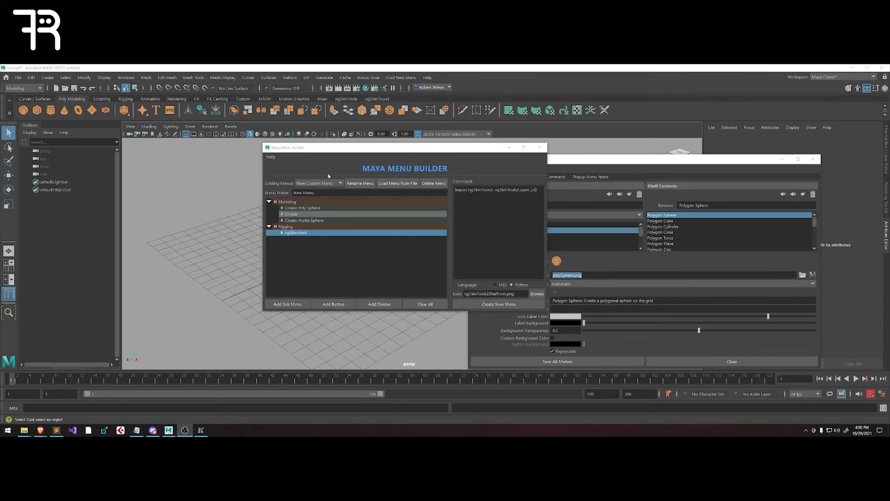
# Load the existing Cool New Menu, return to the New Custom Menu draft and expand its Modeling and Rigging sub-menus.
pyautogui.click(319, 184)
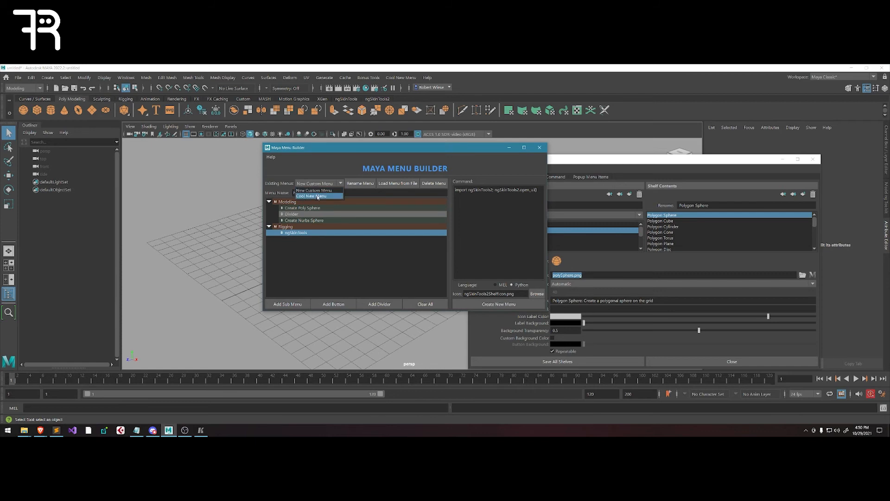
pyautogui.click(312, 196)
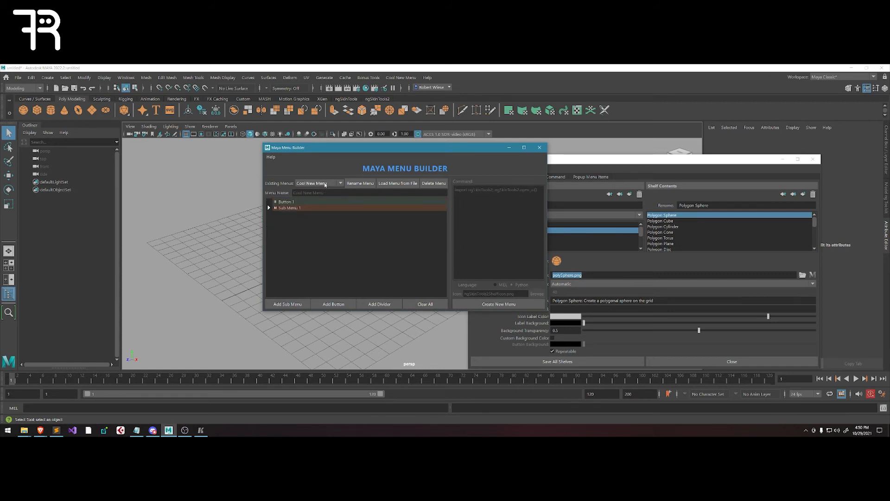
pyautogui.click(325, 184)
pyautogui.click(306, 190)
pyautogui.click(268, 208)
pyautogui.click(269, 202)
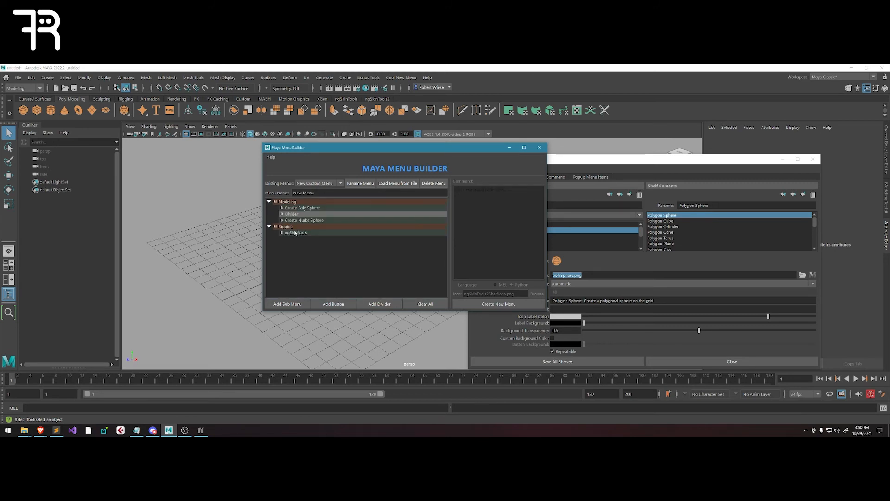
# Check the settings of the draft's sphere and ngSkinTools buttons, and create the menu named "New Menu".
pyautogui.click(325, 220)
pyautogui.click(335, 208)
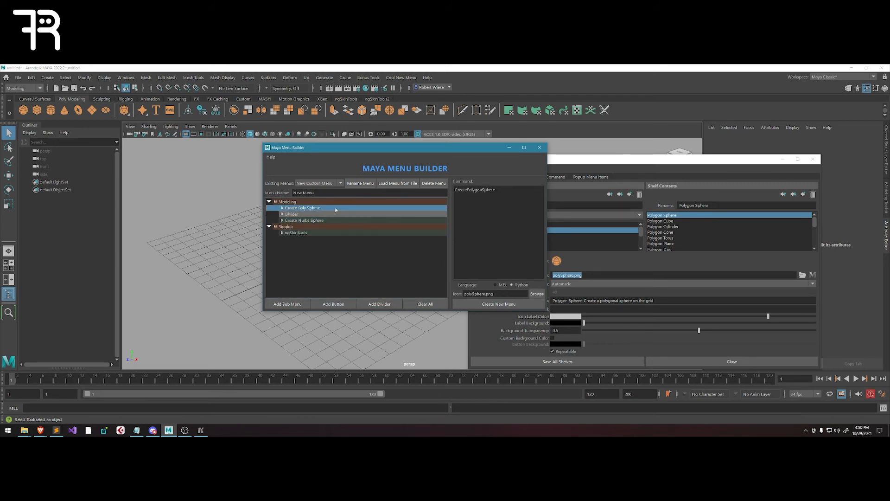
pyautogui.click(324, 233)
pyautogui.click(335, 254)
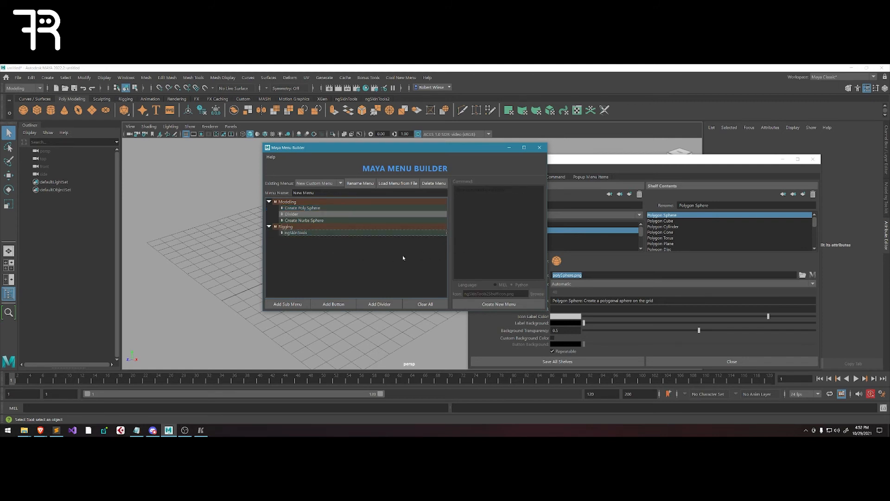
pyautogui.click(481, 305)
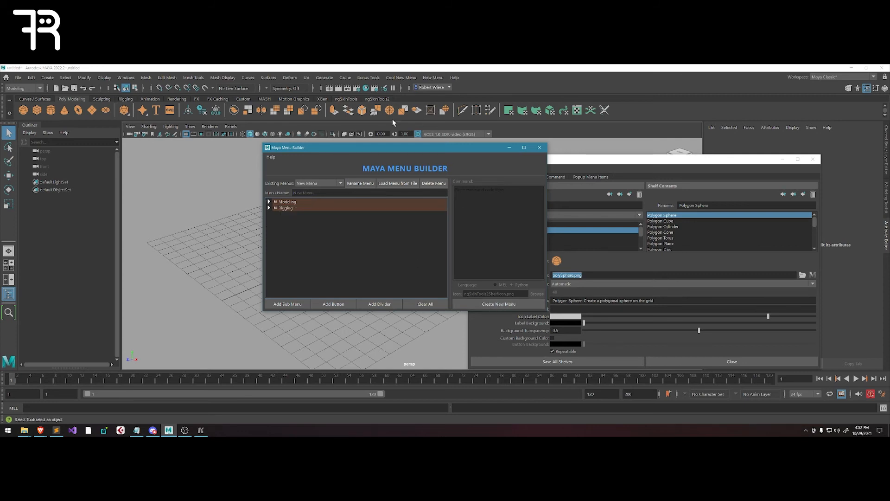
# Create a polygon sphere with New Menu's Create Poly Sphere command, minimize the Menu Builder and activate the Move tool.
pyautogui.click(430, 79)
pyautogui.moveTo(445, 94)
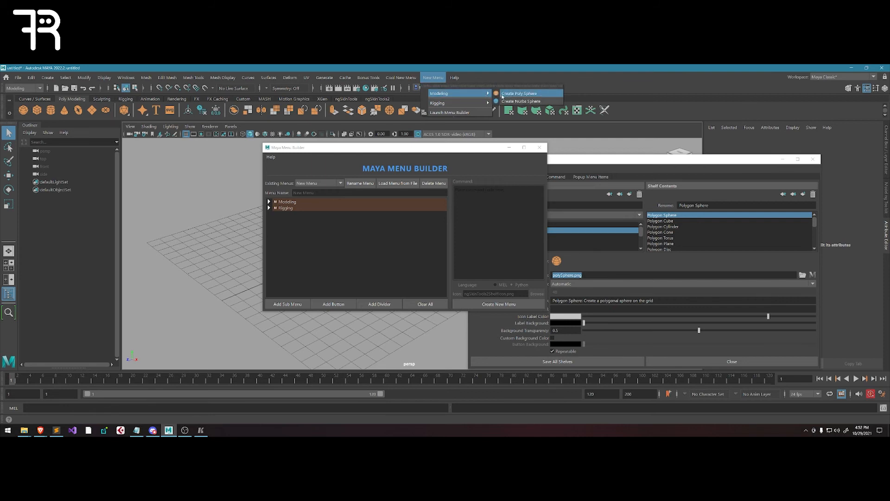
pyautogui.moveTo(461, 106)
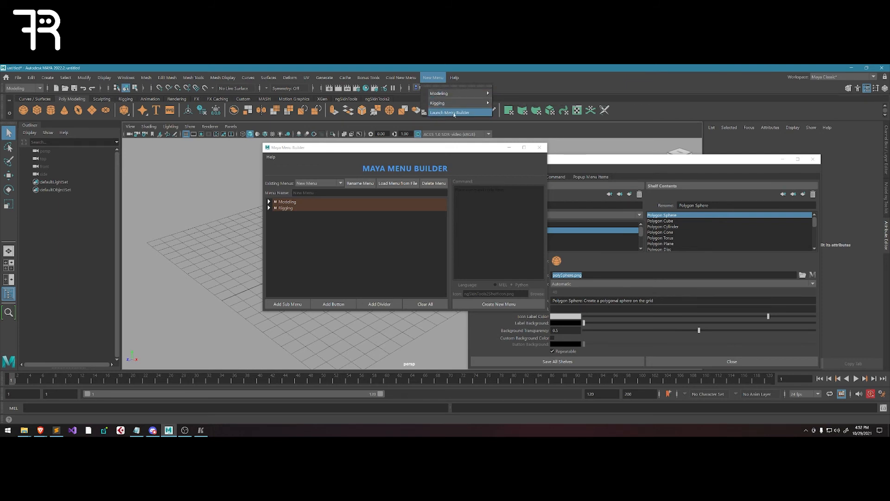
pyautogui.click(519, 94)
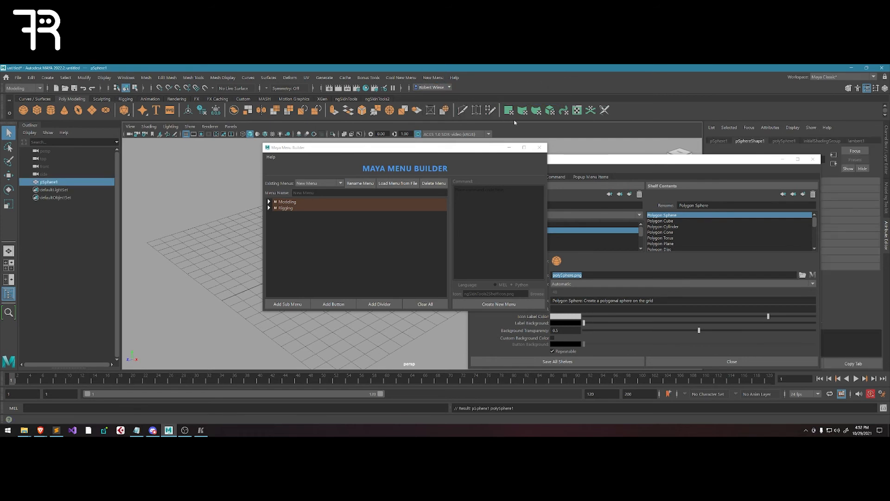
pyautogui.click(509, 147)
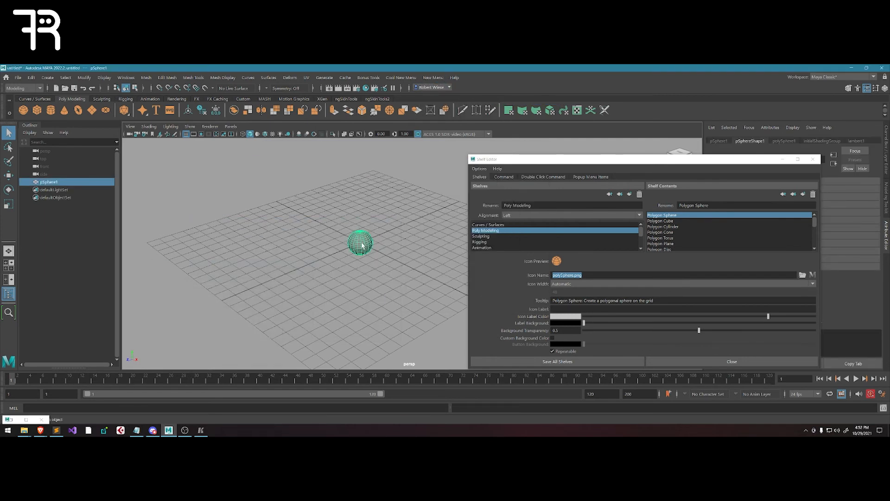
pyautogui.press('w')
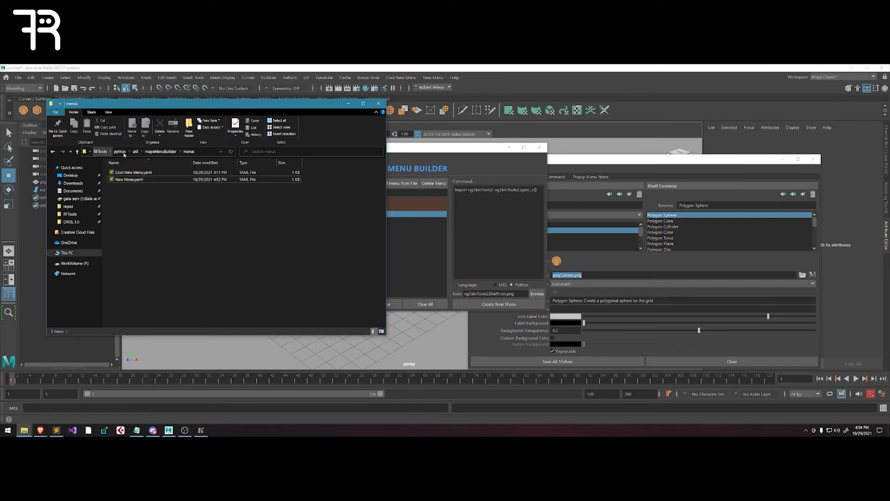
# Select New Menu.yaml in the menus folder, and close and relaunch the Menu Builder from New Menu.
pyautogui.click(137, 180)
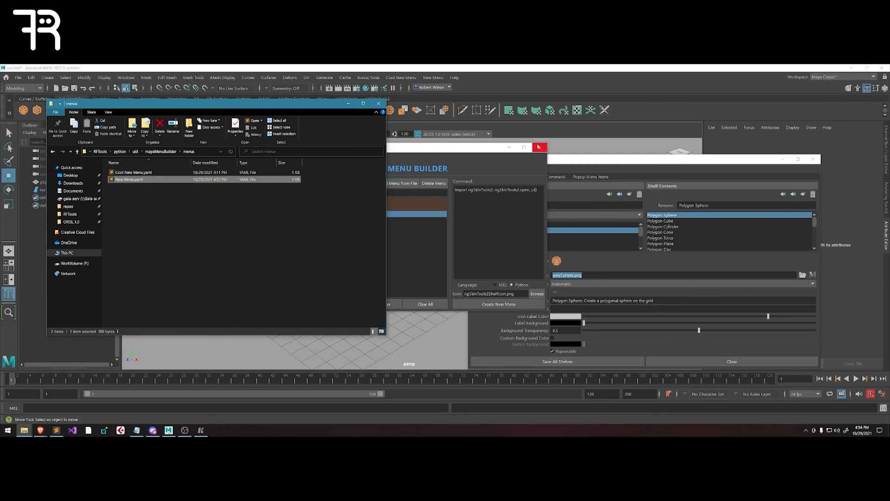
pyautogui.click(539, 147)
pyautogui.click(433, 77)
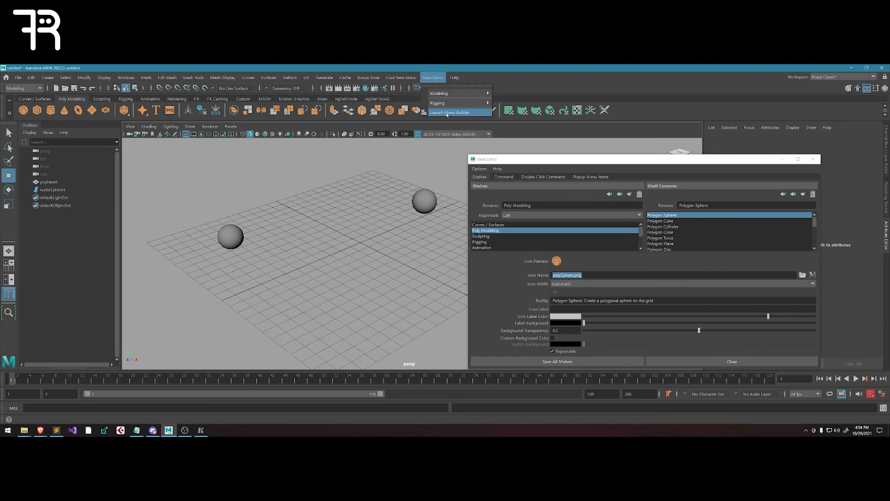
pyautogui.click(448, 110)
# Load Cool New Menu and New Menu in the builder, and expand New Menu's Modeling and Rigging sub-menus.
pyautogui.click(325, 183)
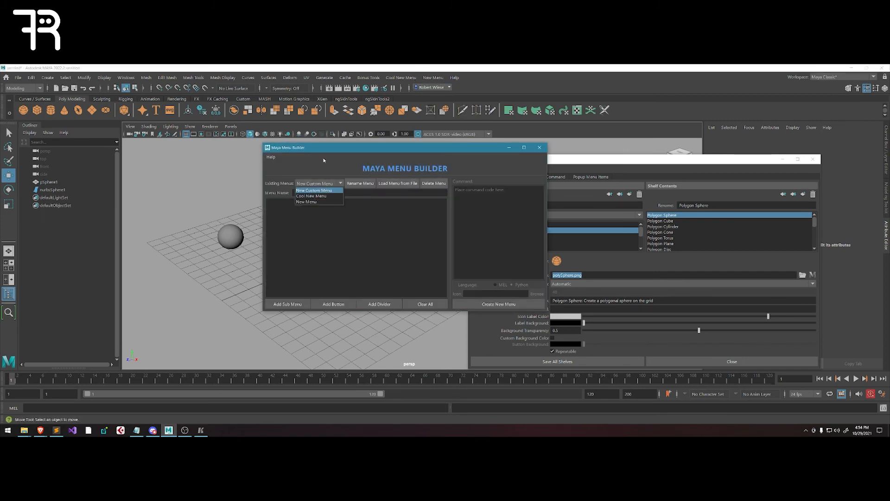
pyautogui.click(317, 195)
pyautogui.click(328, 184)
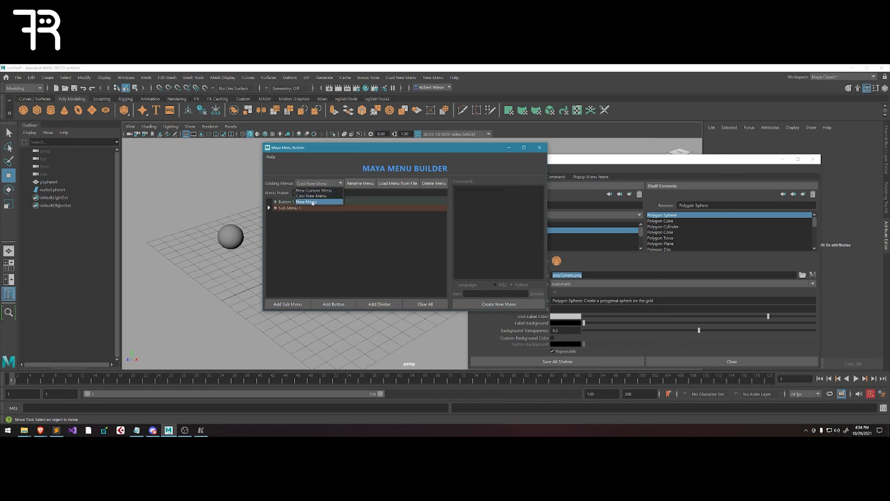
pyautogui.click(308, 204)
pyautogui.click(269, 208)
pyautogui.click(270, 201)
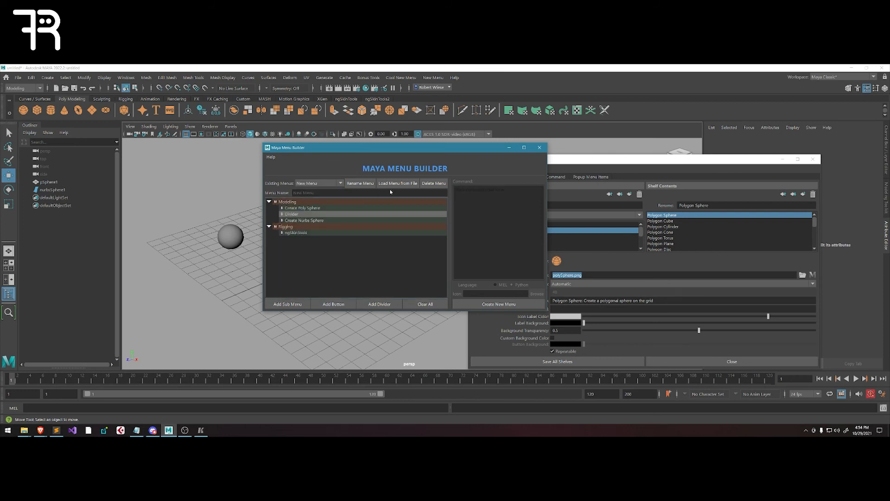
# Switch to File Explorer's menus folder and examine the Cool New Menu.yaml and New Menu.yaml files against Maya's custom menus.
pyautogui.click(24, 430)
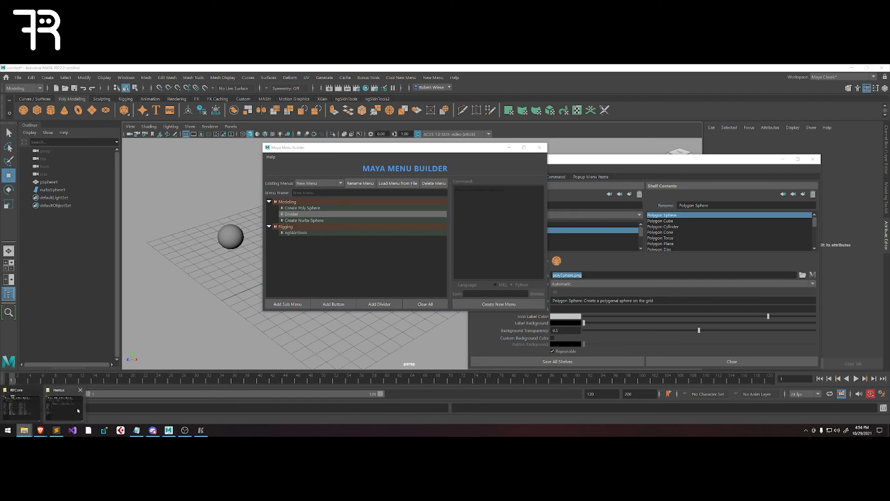
pyautogui.click(78, 411)
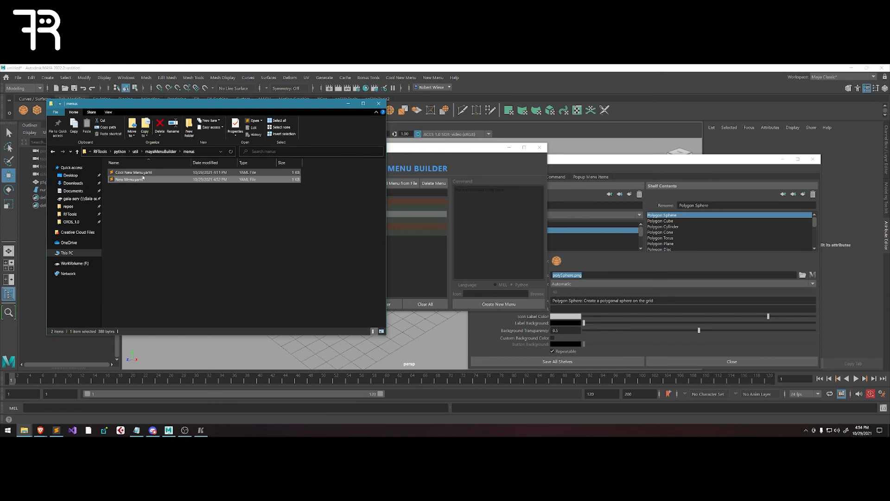
pyautogui.click(231, 216)
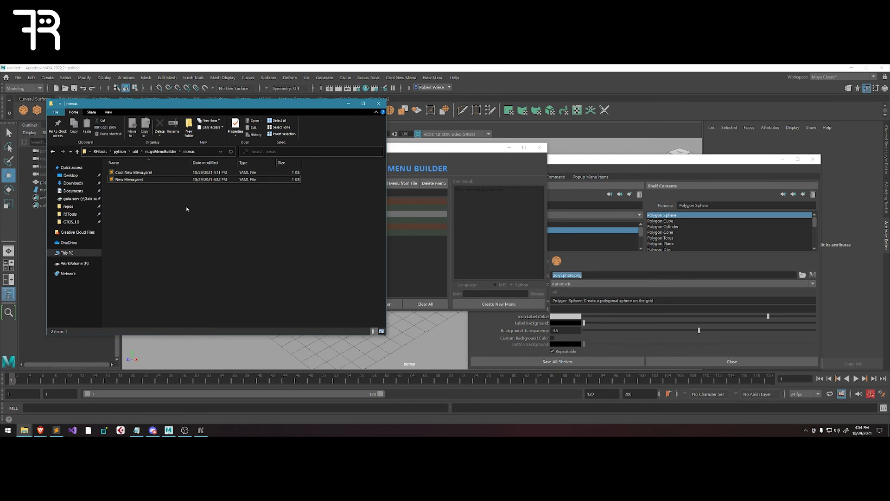
pyautogui.moveTo(152, 186); pyautogui.dragTo(153, 171)
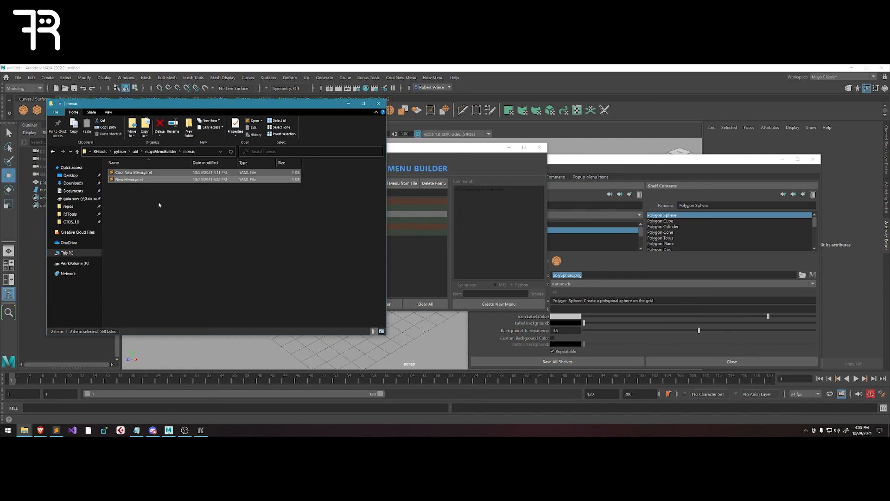
pyautogui.click(402, 78)
pyautogui.click(402, 79)
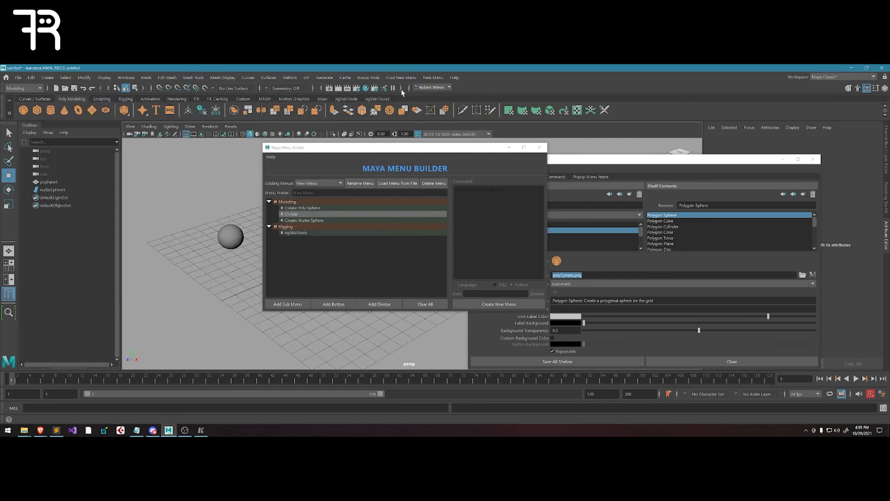
pyautogui.click(26, 432)
pyautogui.click(73, 409)
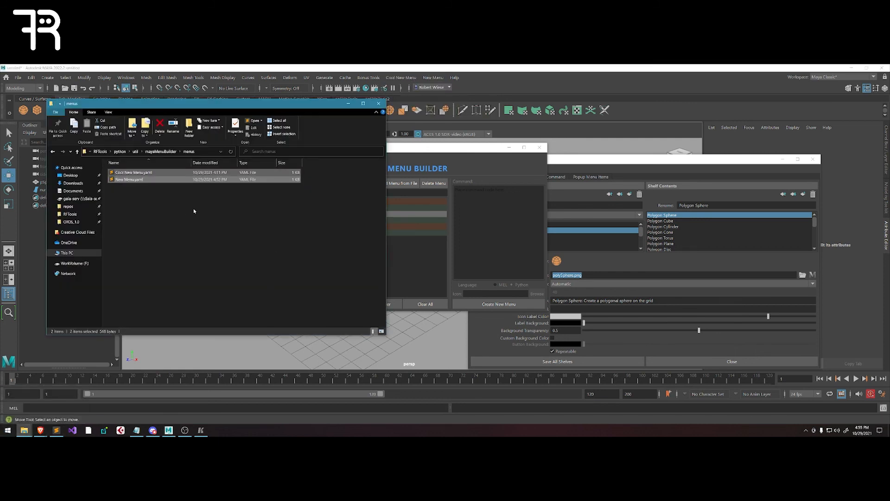
pyautogui.moveTo(179, 216); pyautogui.dragTo(147, 171)
pyautogui.click(183, 222)
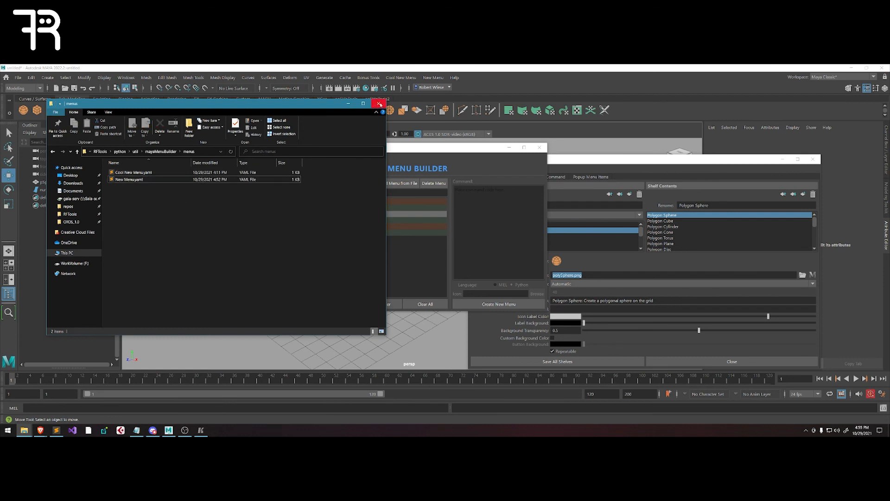
# Examine Maya's New Menu and Cool New Menu entries and the Menu Builder's userSetup.py help options.
pyautogui.click(431, 78)
pyautogui.click(408, 79)
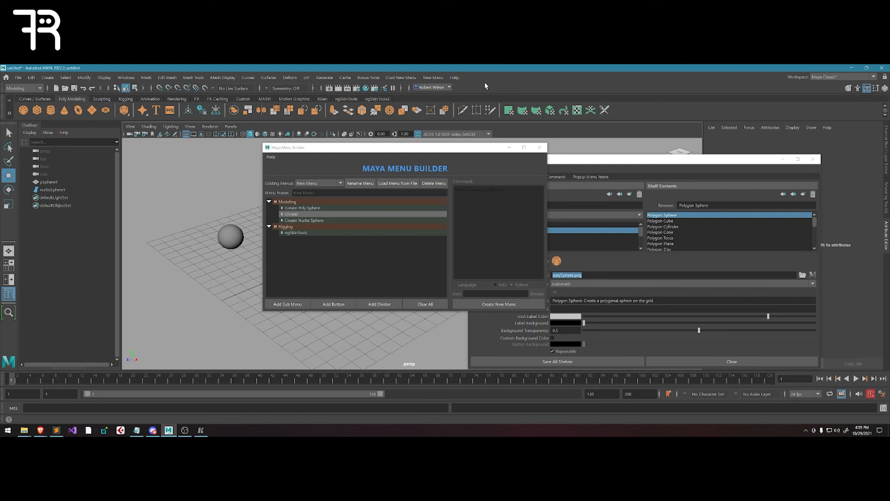
pyautogui.click(271, 157)
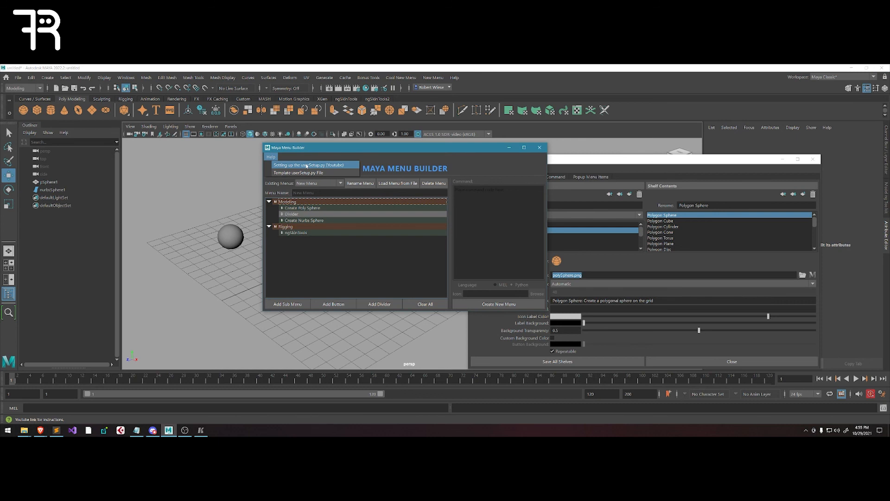
pyautogui.click(436, 175)
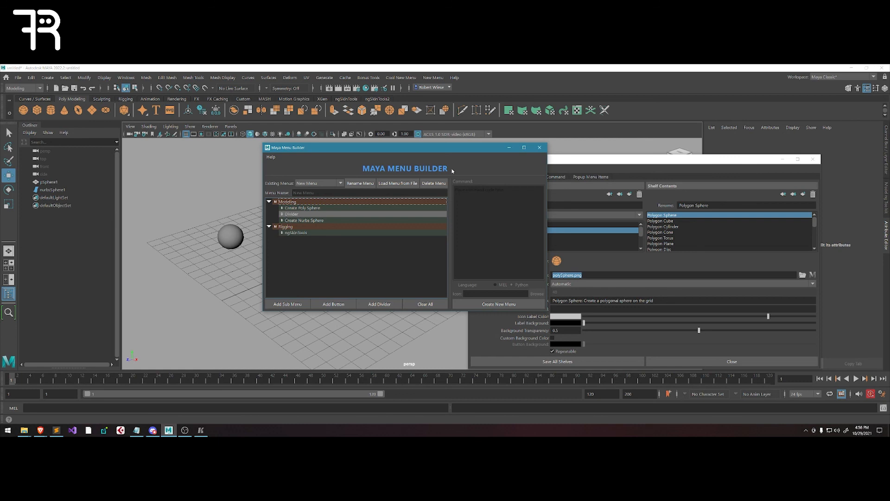
pyautogui.click(434, 78)
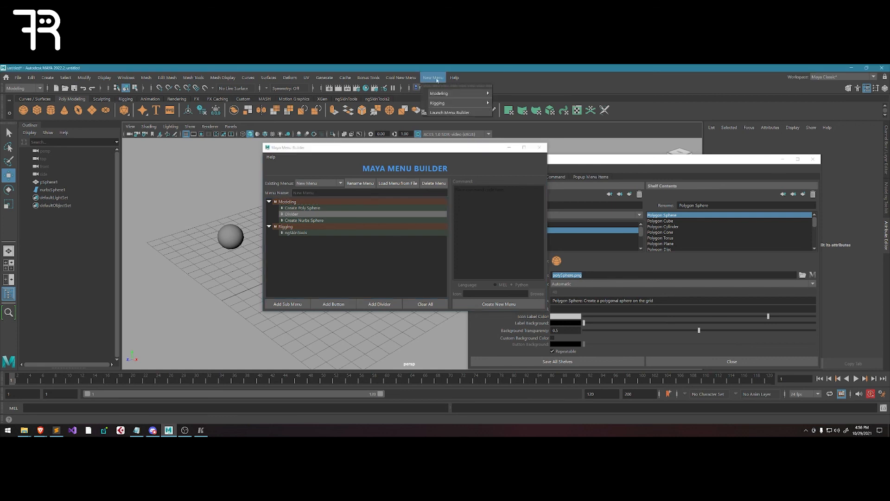